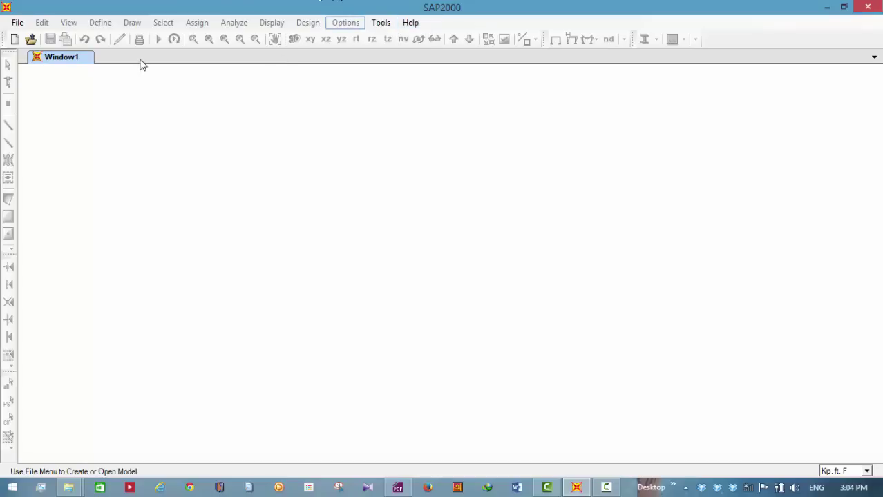
Step: Start a new model initialized from defaults with the units Kip, ft, F
click(19, 23)
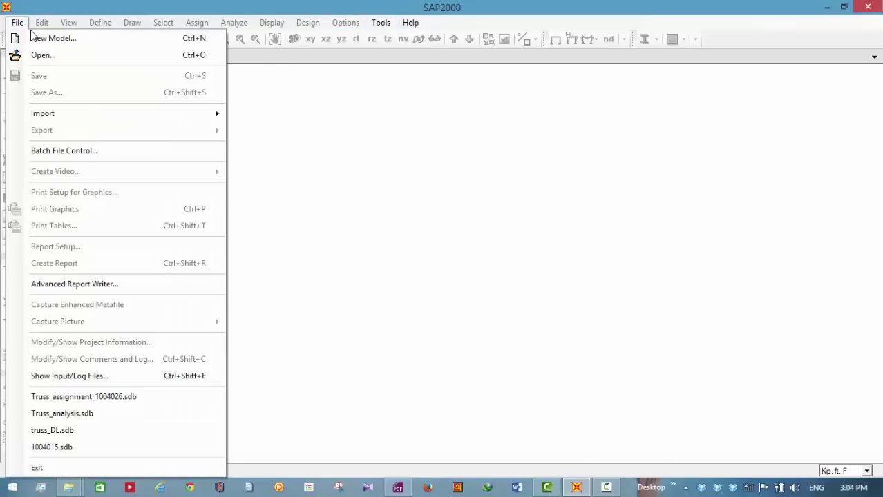
click(34, 38)
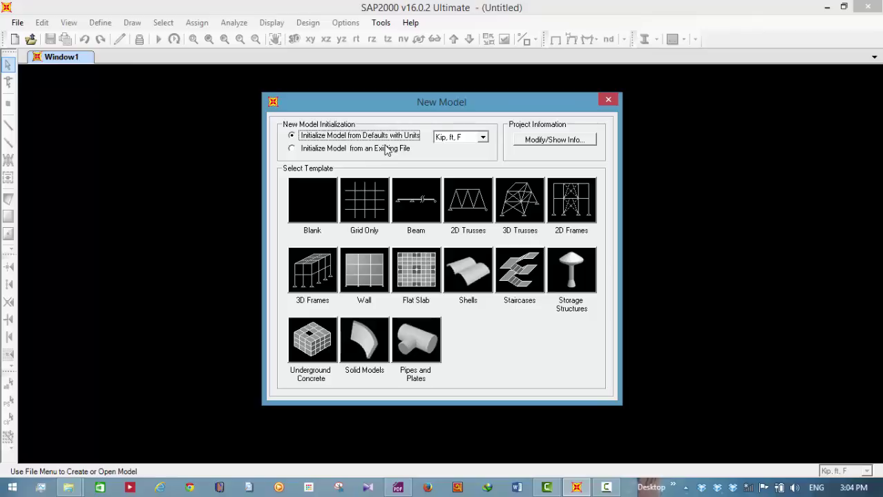
click(482, 140)
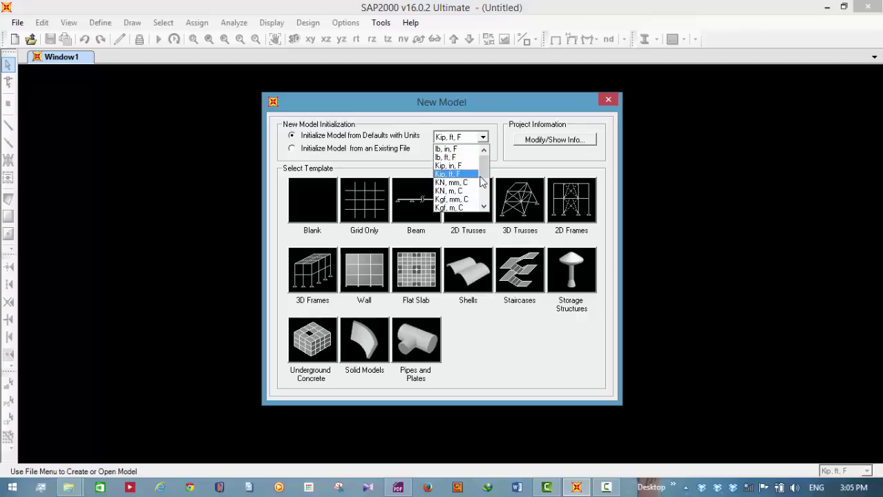
click(480, 138)
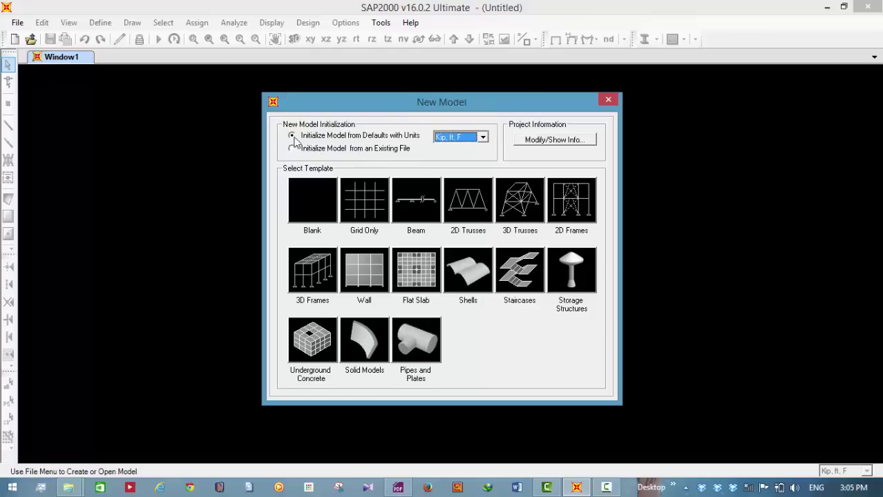
click(606, 488)
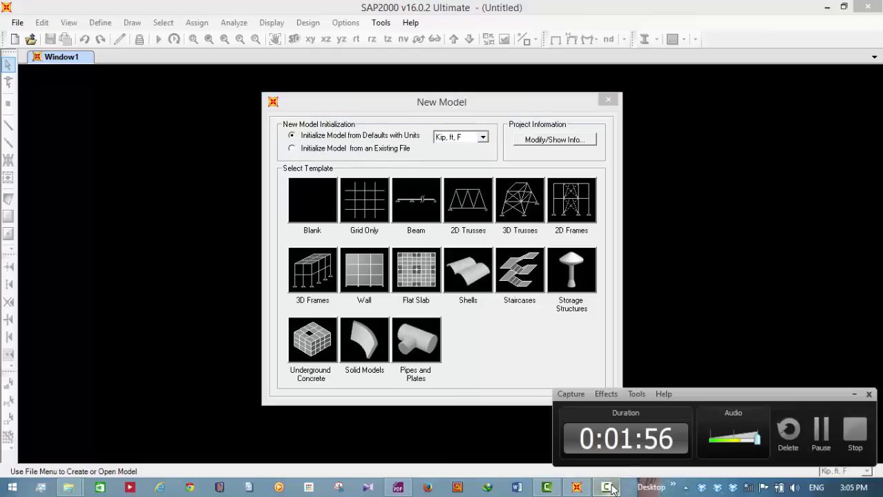
click(854, 394)
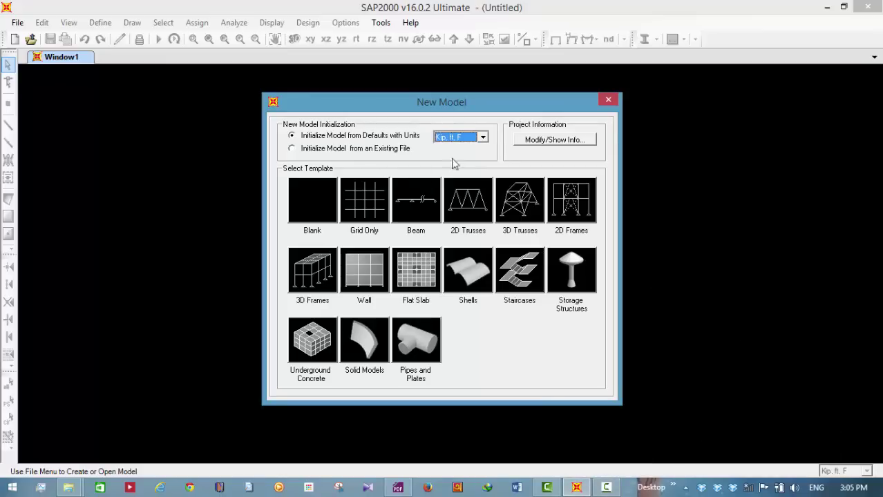
Step: Look over the project information form without saving, and view the truss sketch in truss_tutorial.pdf
click(556, 140)
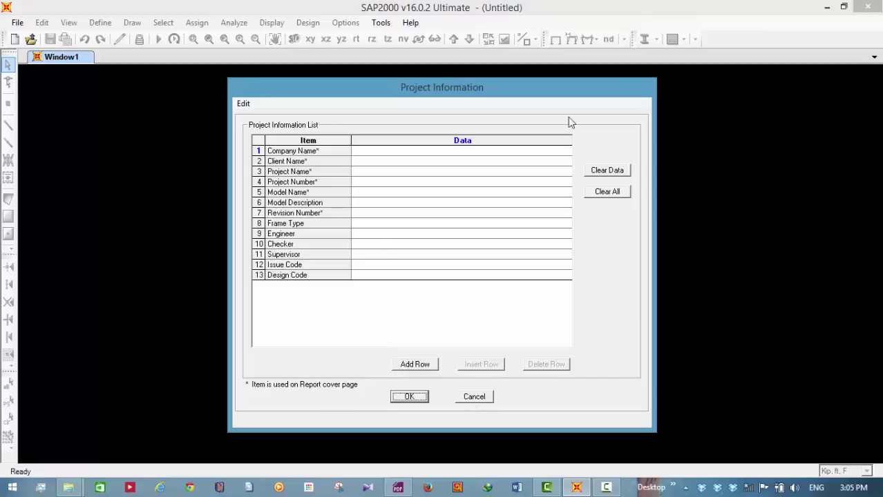
click(487, 398)
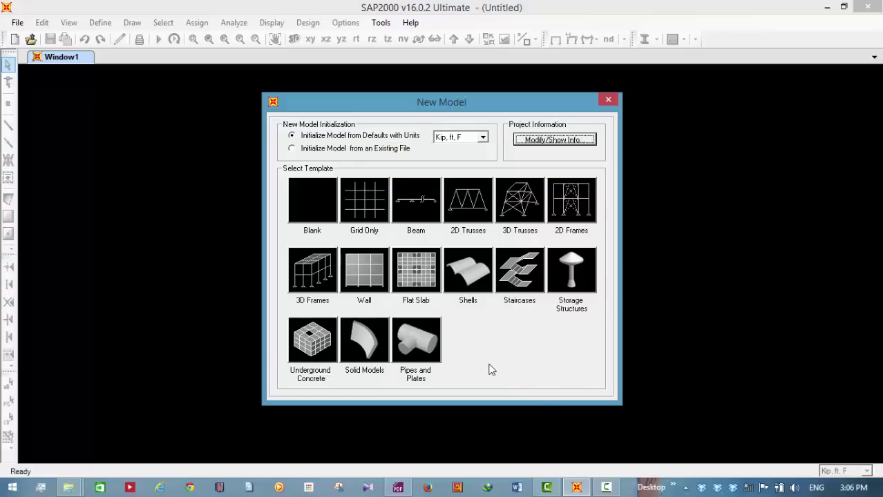
click(397, 487)
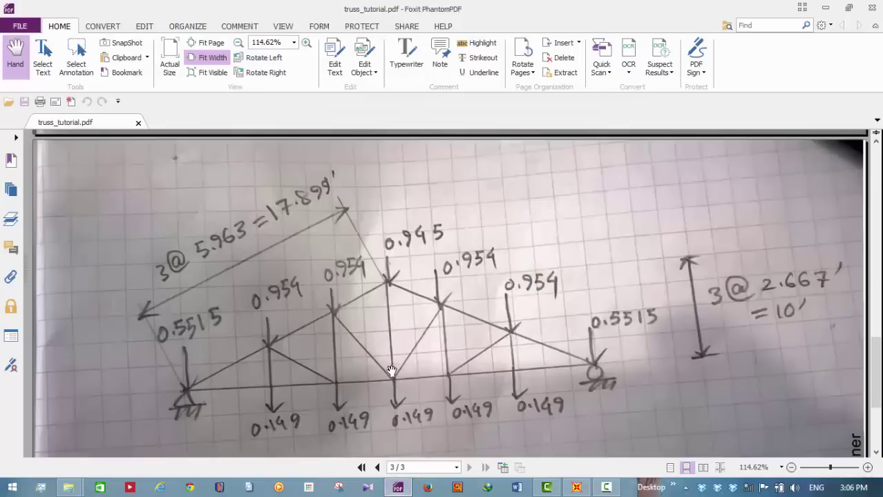
click(576, 488)
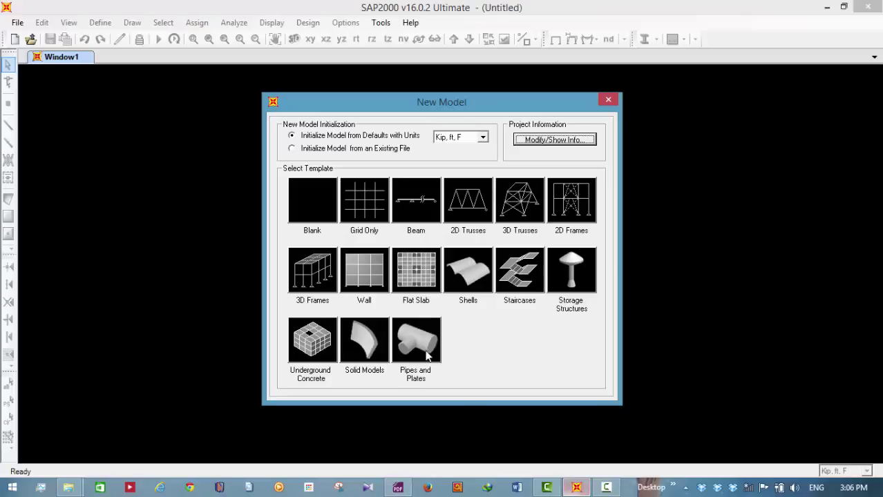
Step: Choose the Grid Only template and set 7 grid lines in X and 1 in Y, consulting the truss sketch
click(360, 194)
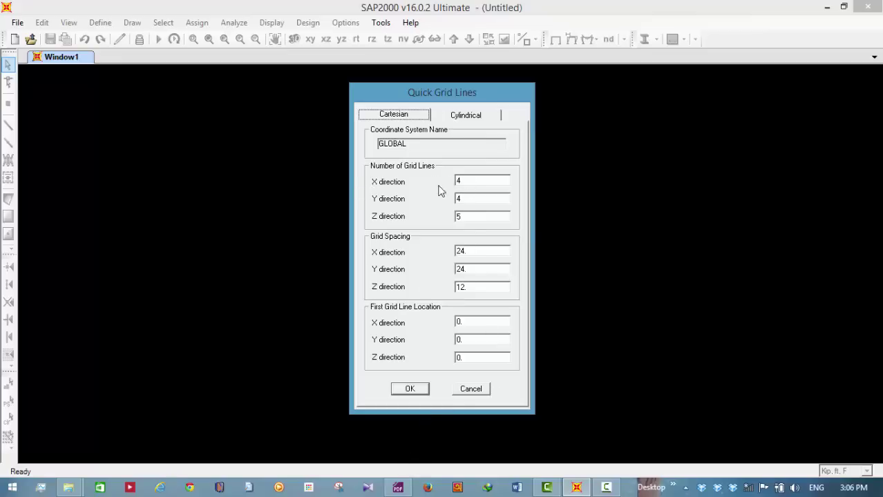
click(406, 487)
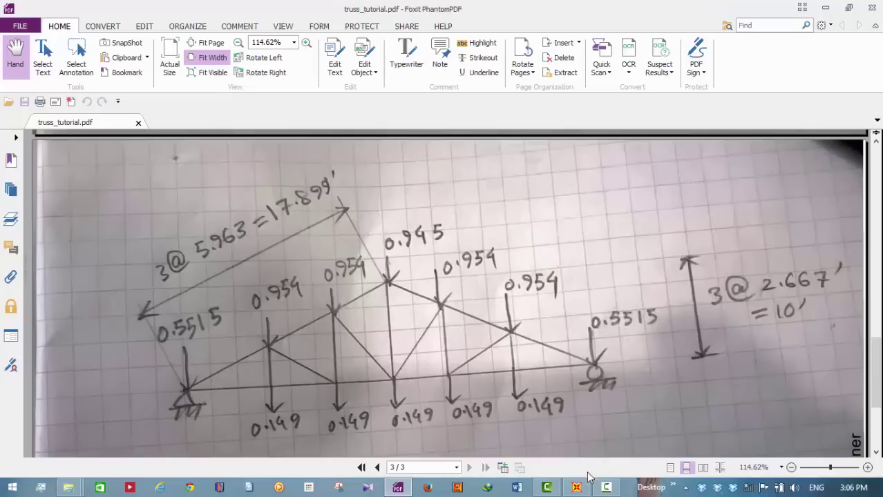
mouse_move(606, 487)
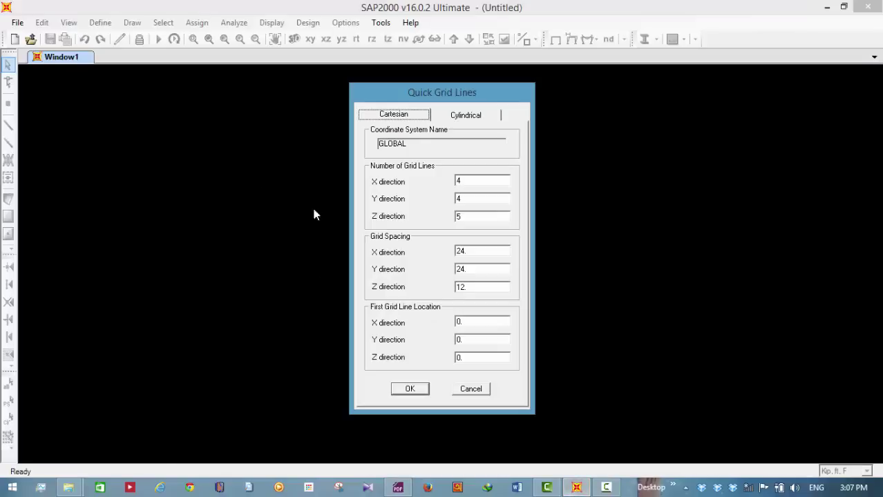
double_click(476, 182)
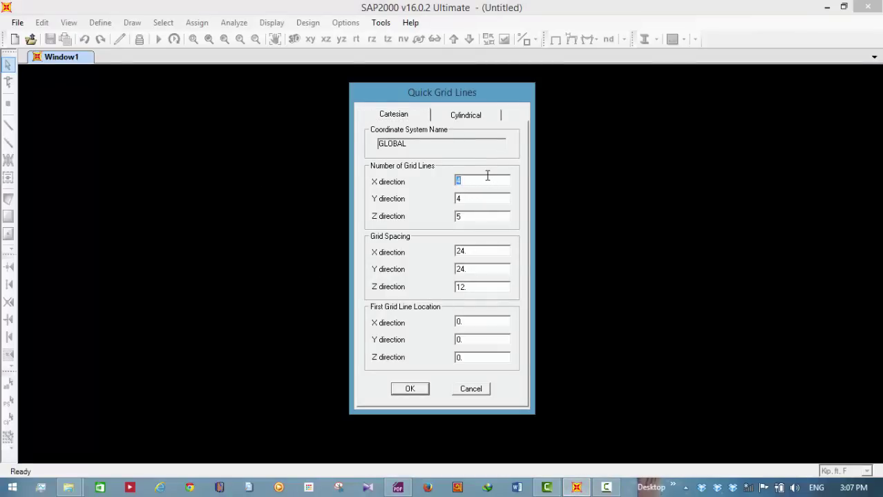
double_click(480, 200)
Step: Set the number of Z grid lines to 4, checking the truss height divisions in the PDF sketch
click(495, 217)
mouse_move(398, 488)
click(406, 440)
scroll(404, 361, down, 3)
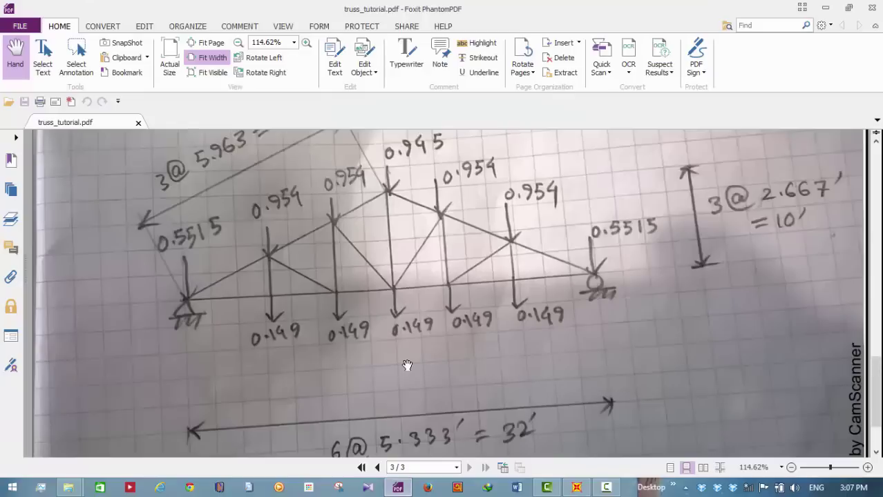
scroll(347, 357, down, 3)
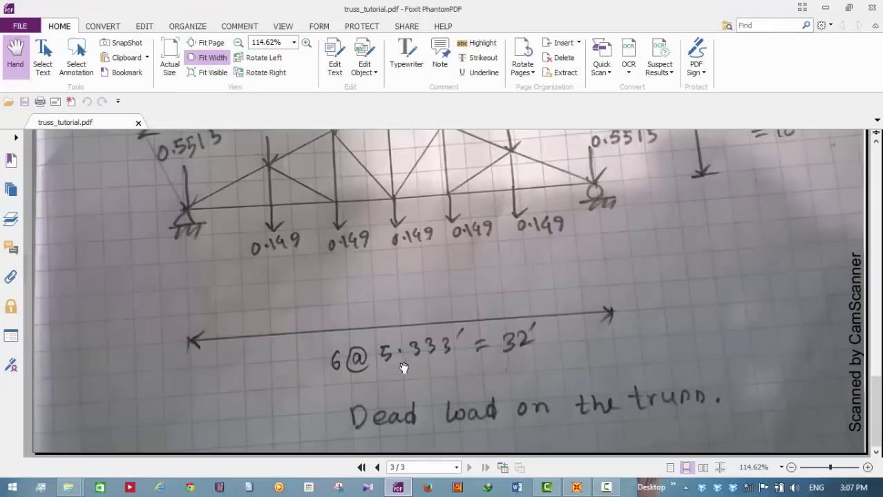
scroll(442, 353, up, 3)
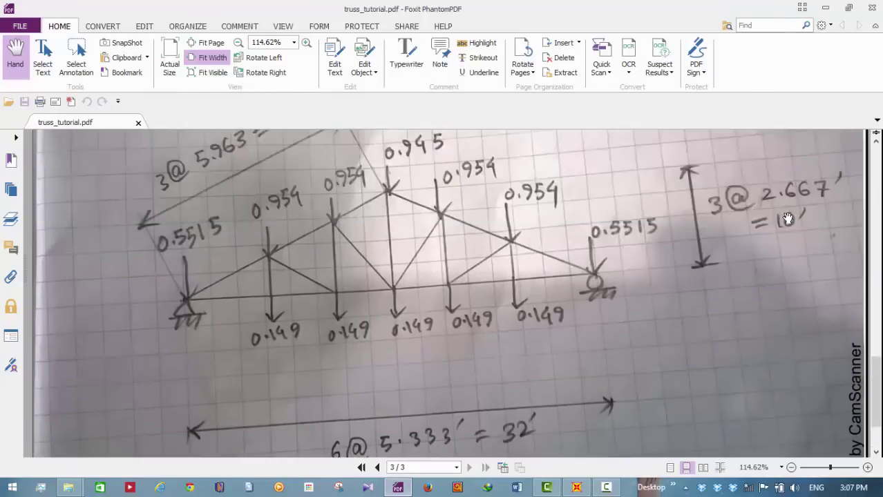
click(576, 488)
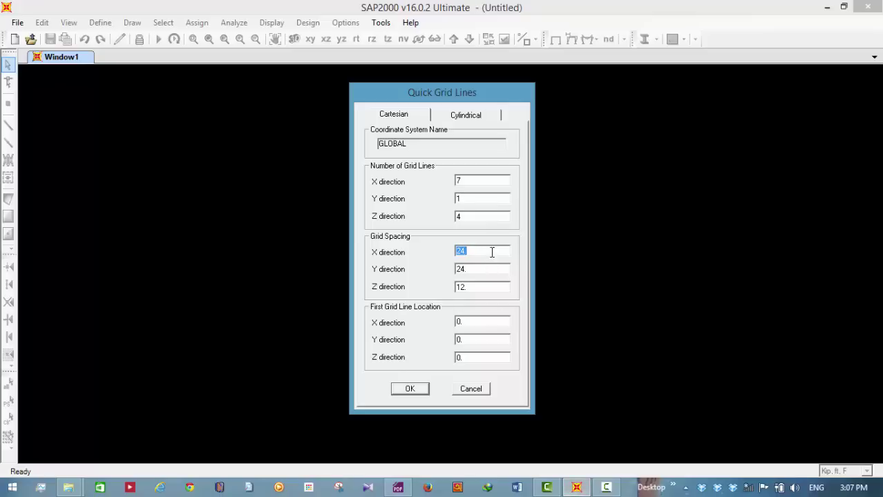
Step: Set the grid spacing to 5.33 ft in X and 2.667 ft in Z from the sketch, and create the grid
click(404, 487)
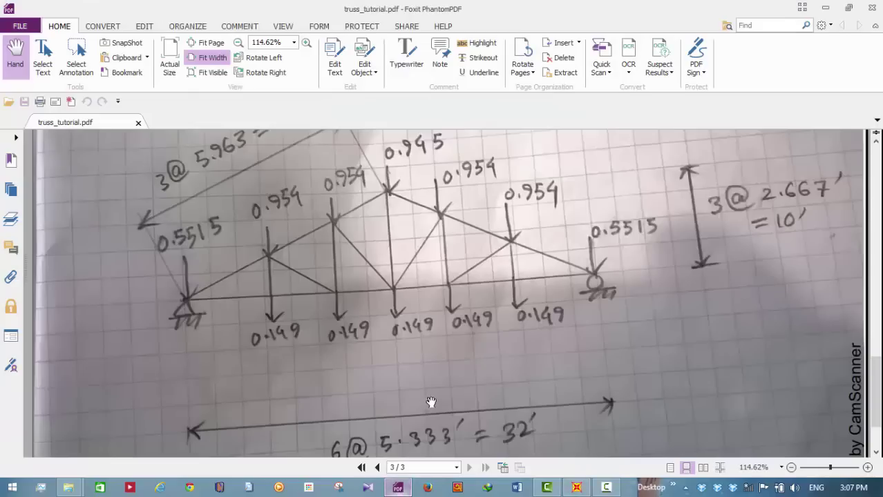
mouse_move(589, 489)
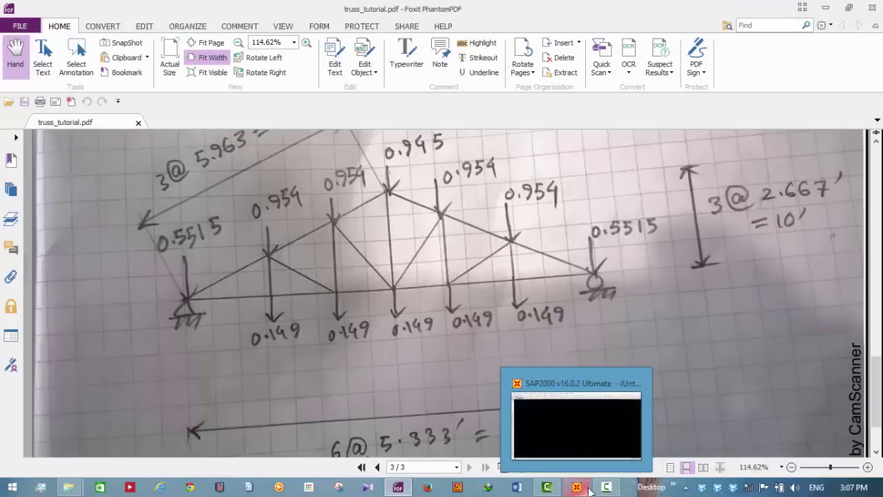
click(588, 489)
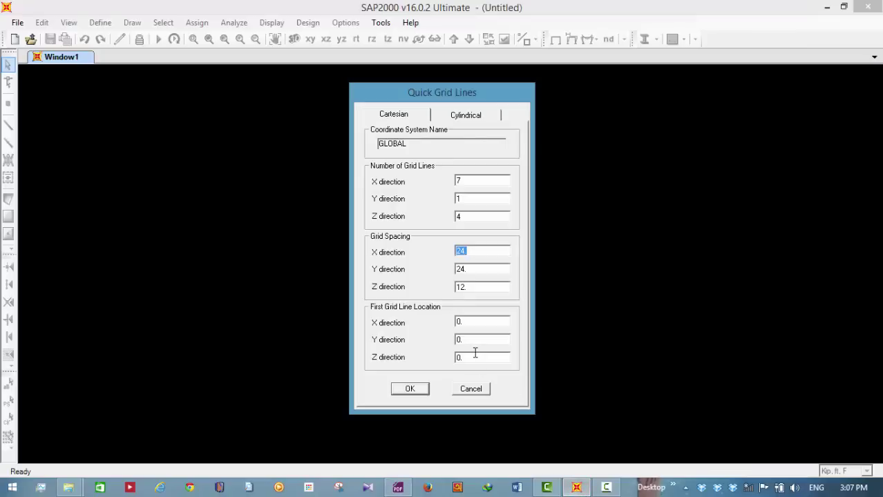
text(5.33)
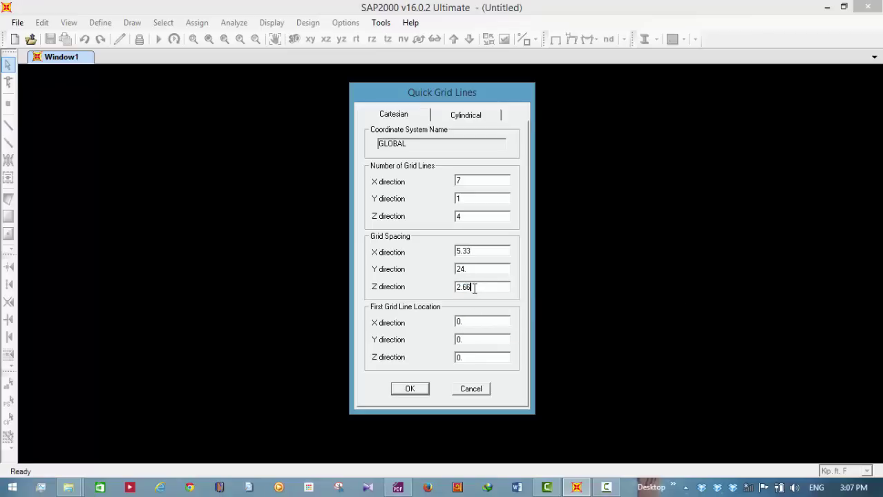
double_click(497, 251)
click(496, 251)
double_click(485, 269)
click(410, 390)
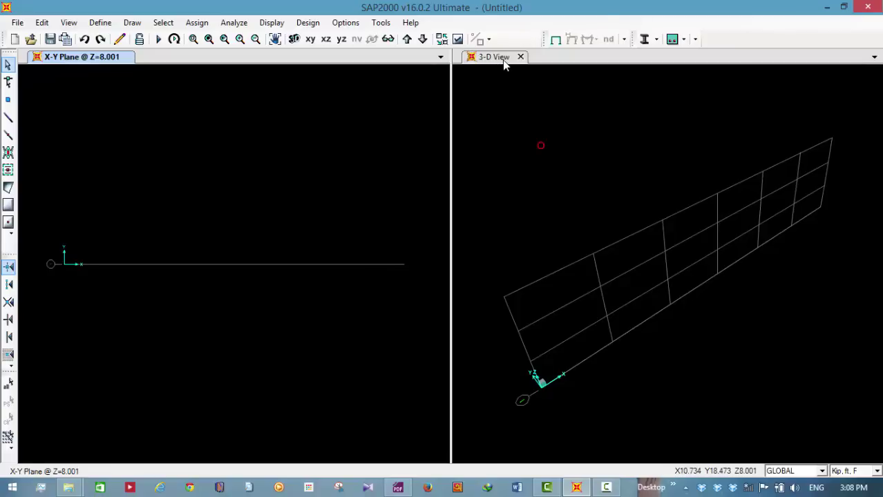
Step: Close the X-Y plane view so only the 3-D view remains, and compare the grid with the PDF truss sketch
click(128, 57)
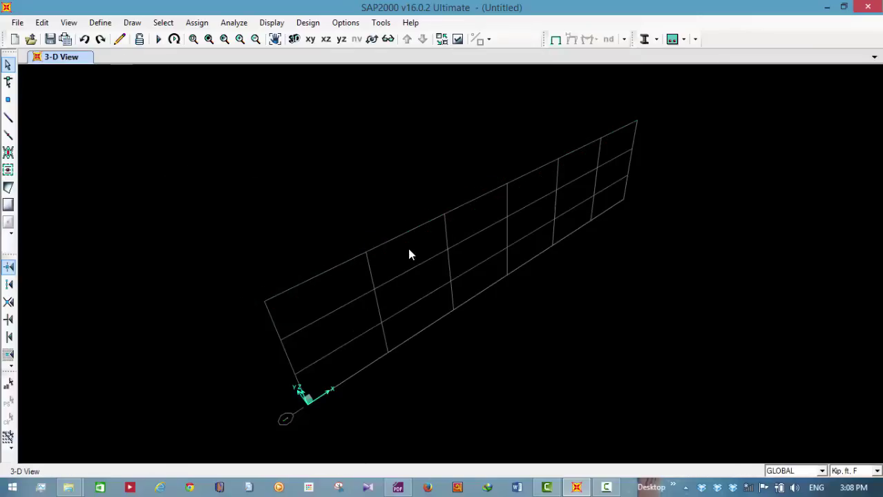
click(398, 488)
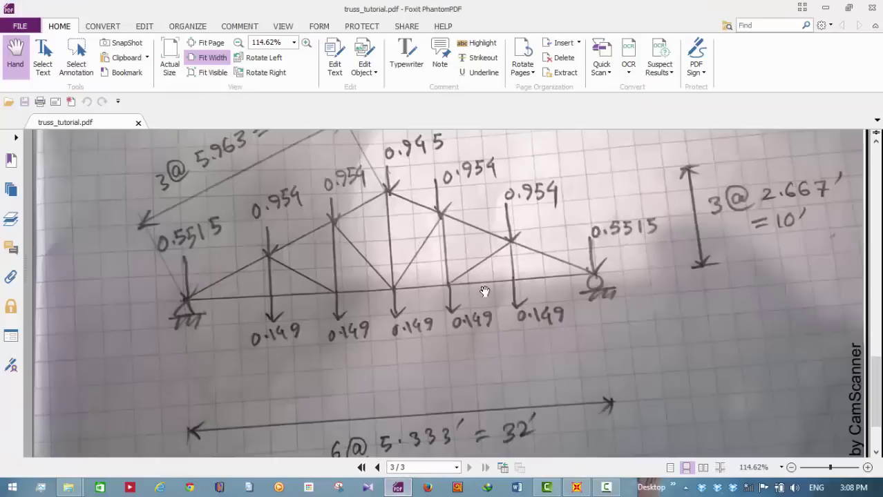
drag(517, 302, 521, 339)
scroll(523, 335, down, 1)
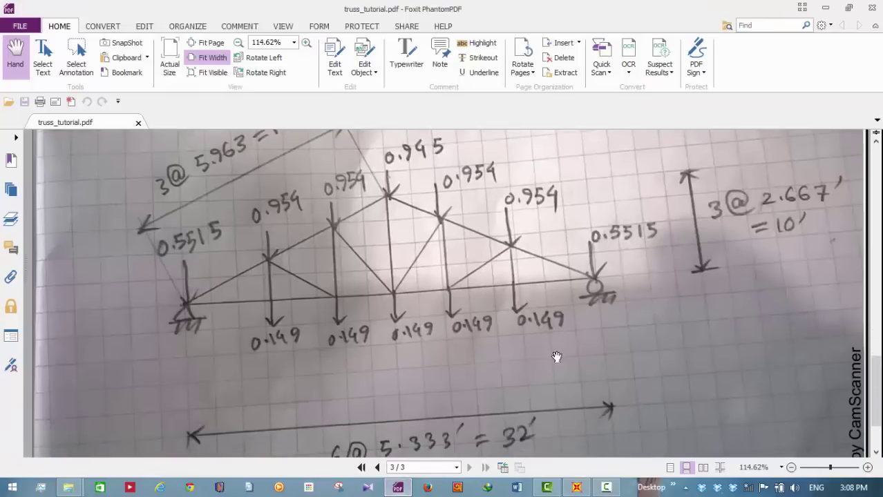
click(576, 488)
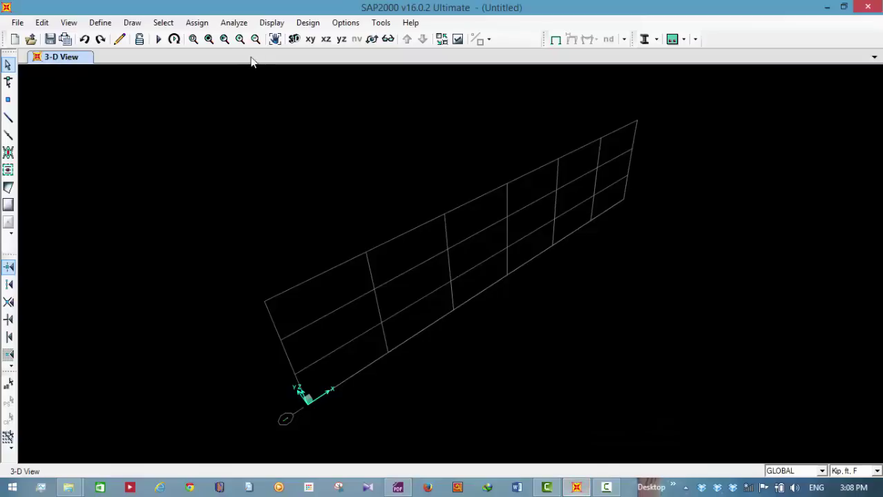
click(100, 22)
mouse_move(68, 22)
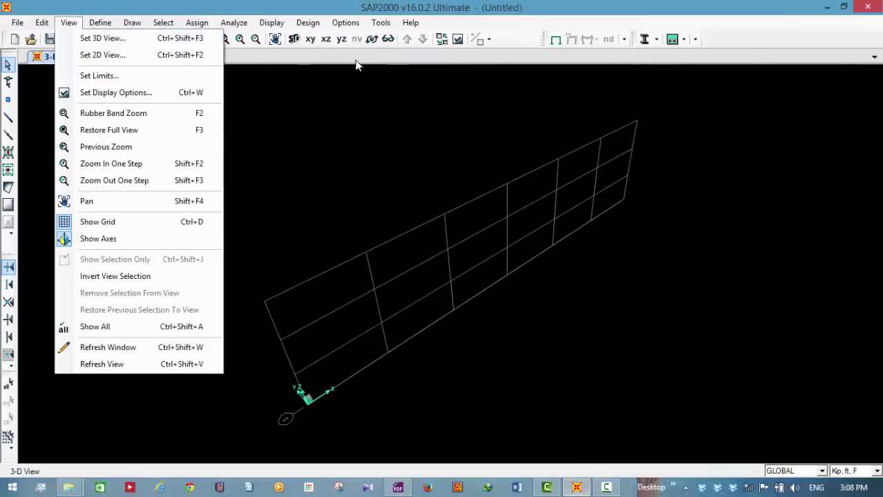
click(132, 22)
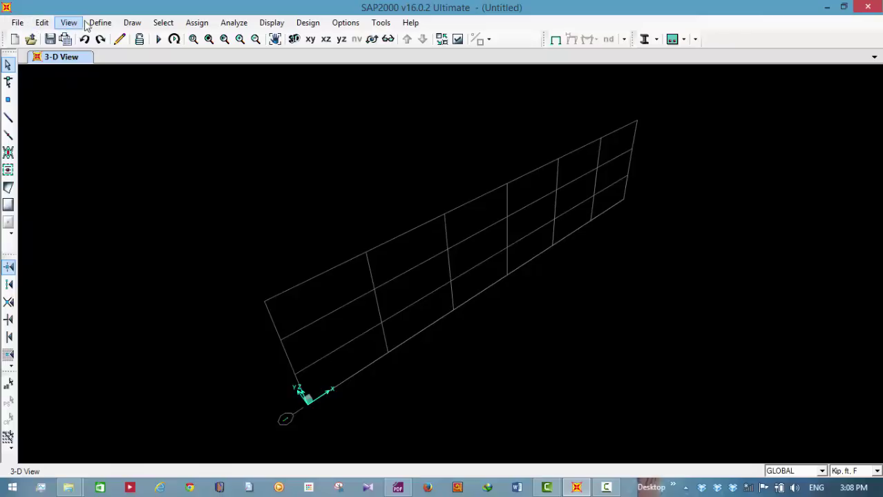
click(161, 22)
mouse_move(195, 27)
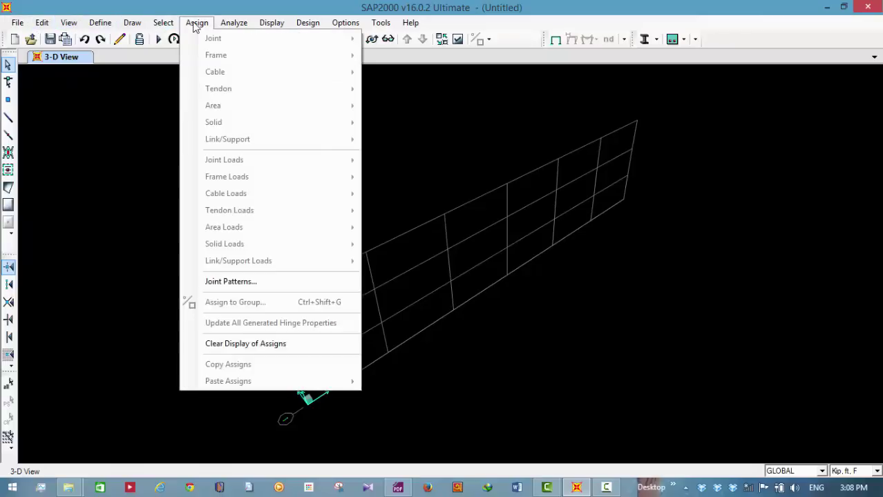
click(413, 28)
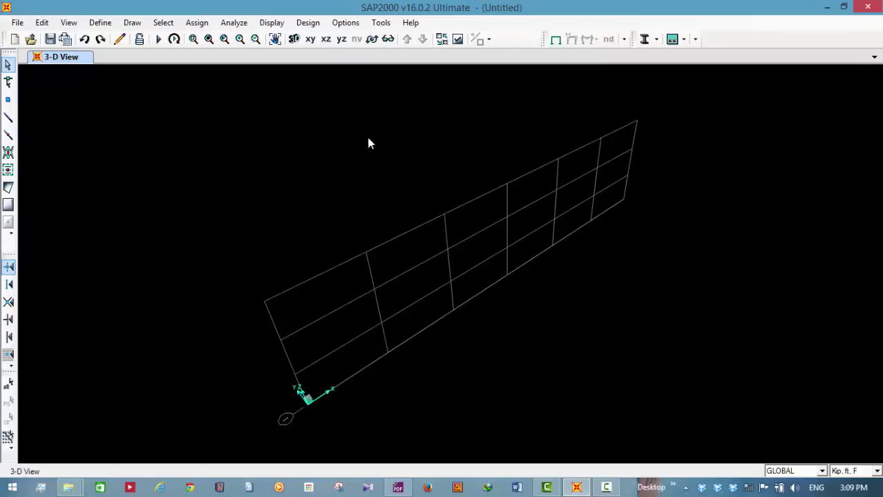
Step: Show the X-Z plane at Y=0 and set up straight frame drawing with section FSEC1 and pinned moment releases
click(325, 40)
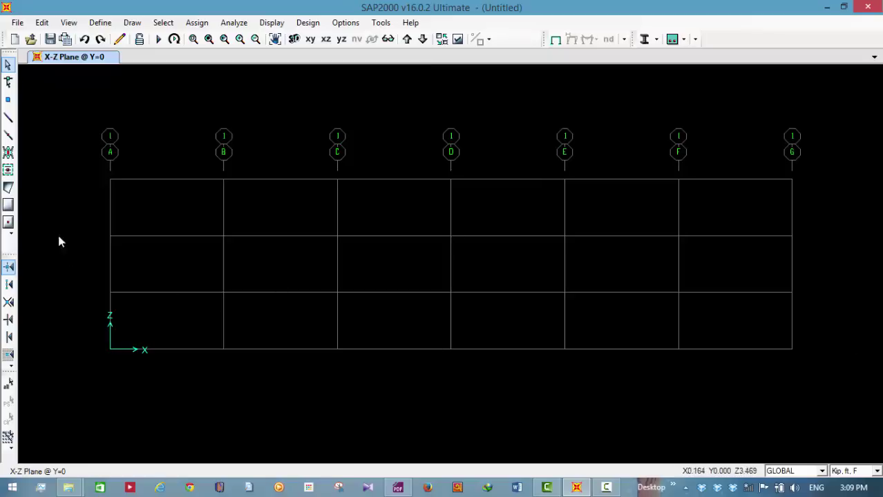
click(9, 118)
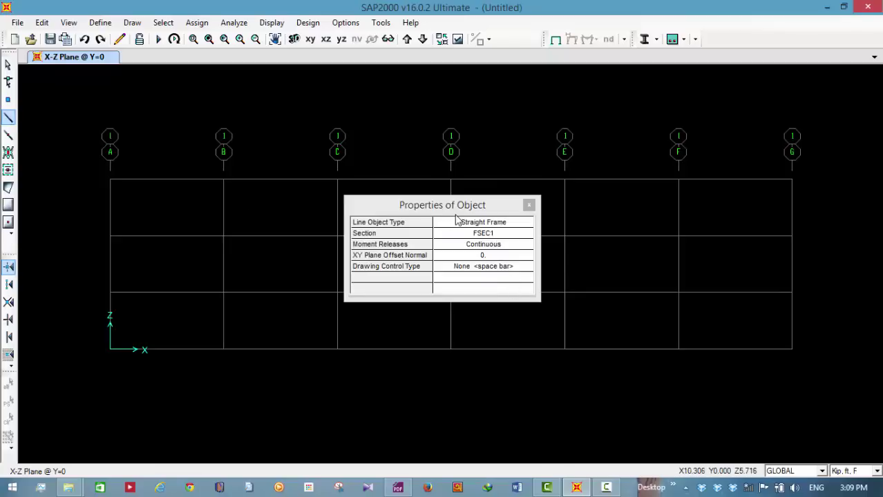
drag(474, 208, 741, 85)
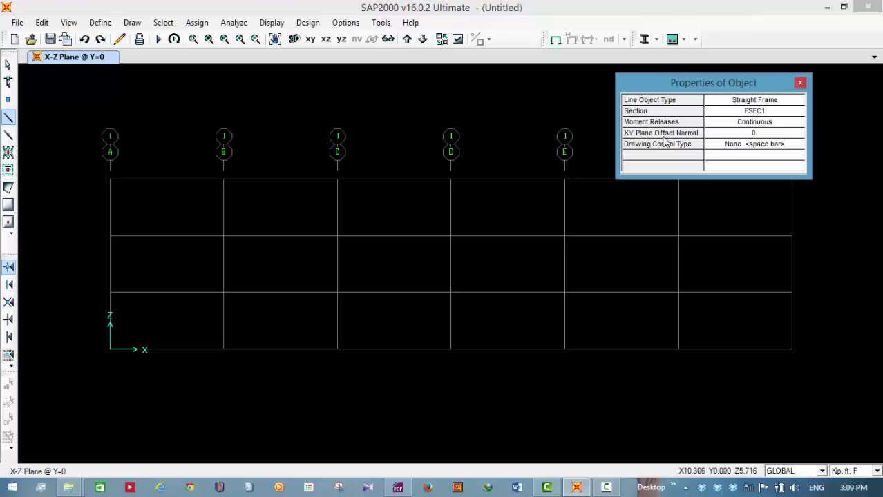
click(744, 124)
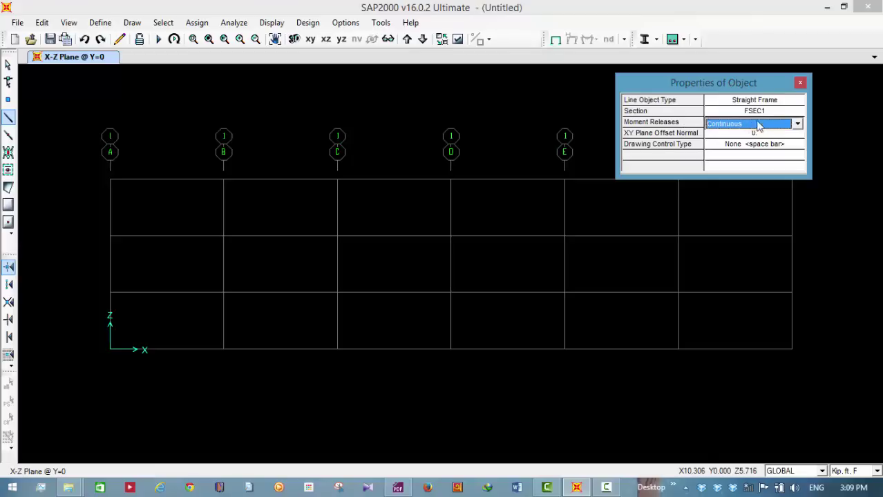
click(798, 123)
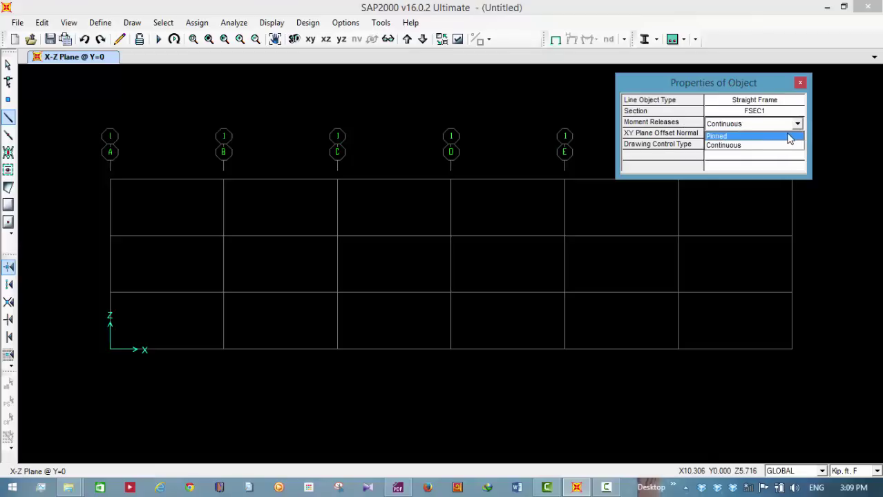
click(790, 138)
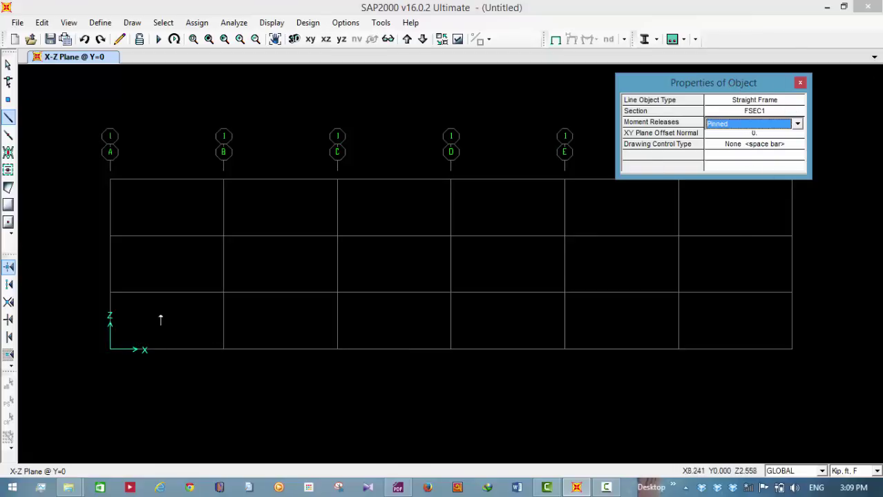
Step: Draw the top chord joint by joint from the base at grid A up to the apex at D and down to the base at G
click(111, 349)
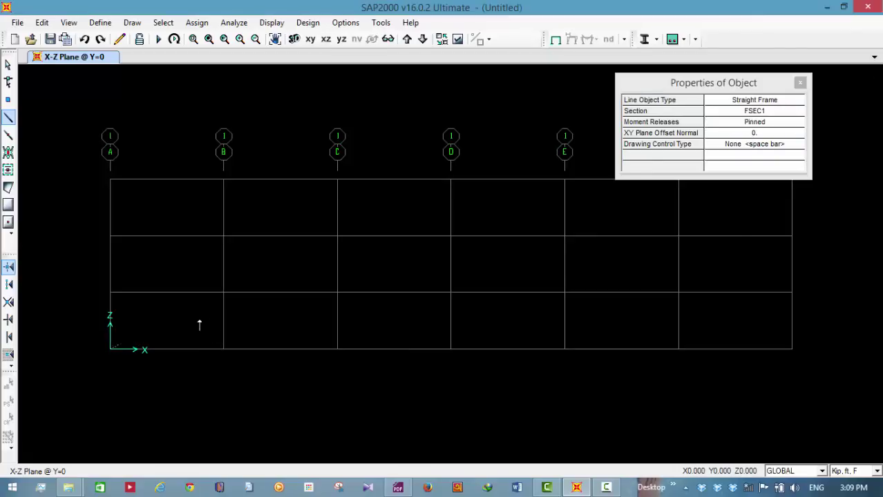
click(338, 237)
click(450, 180)
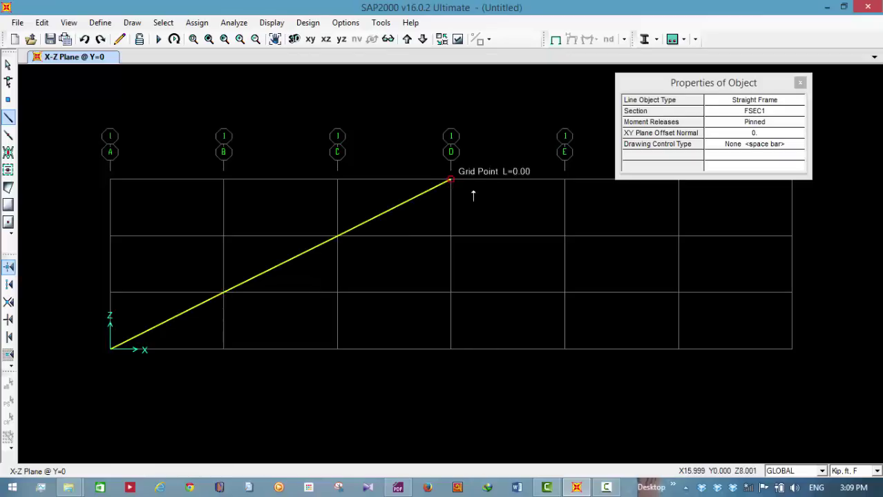
click(564, 236)
click(679, 292)
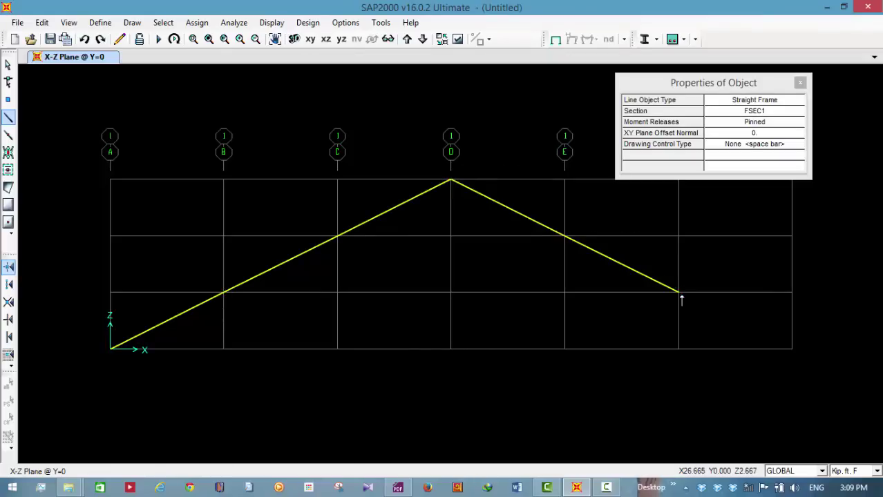
click(792, 349)
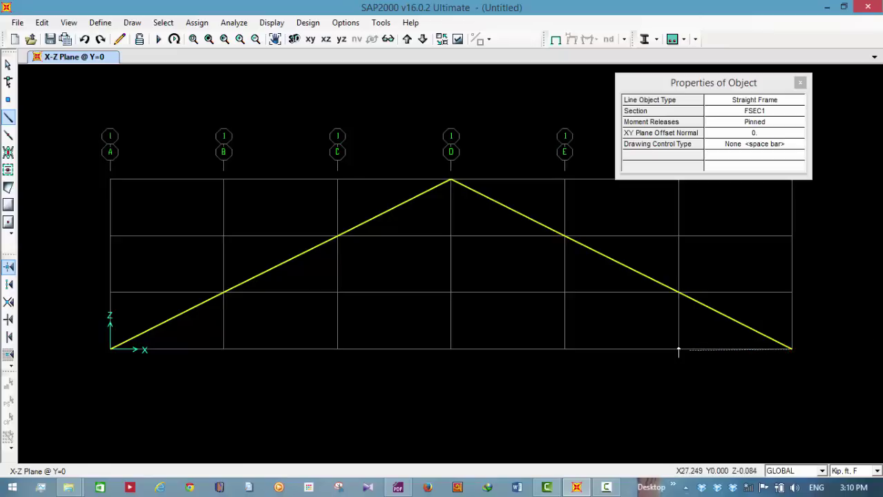
Step: Draw the bottom chord along the base grid line from G back to A, with a joint at every grid line
click(678, 349)
click(564, 349)
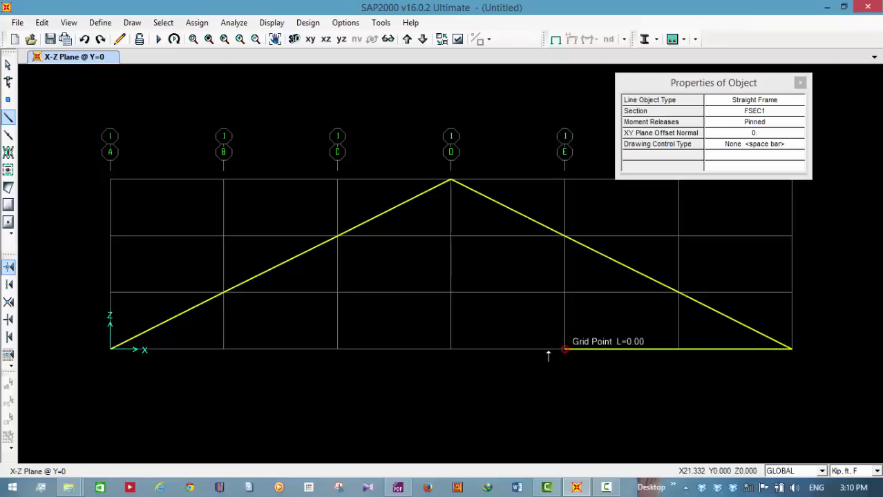
click(451, 349)
click(337, 349)
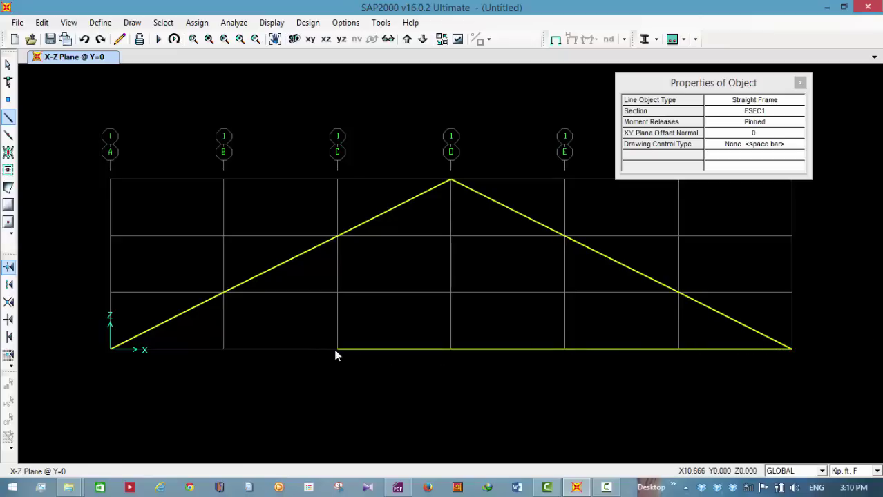
click(223, 348)
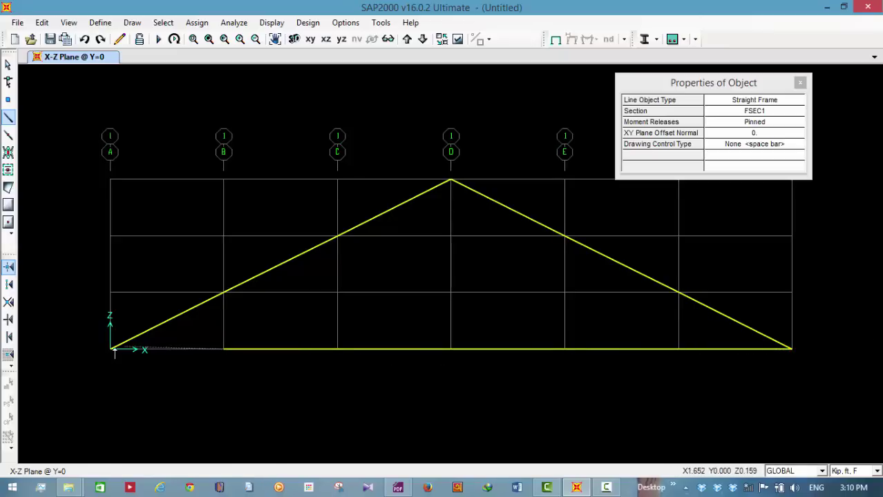
click(110, 349)
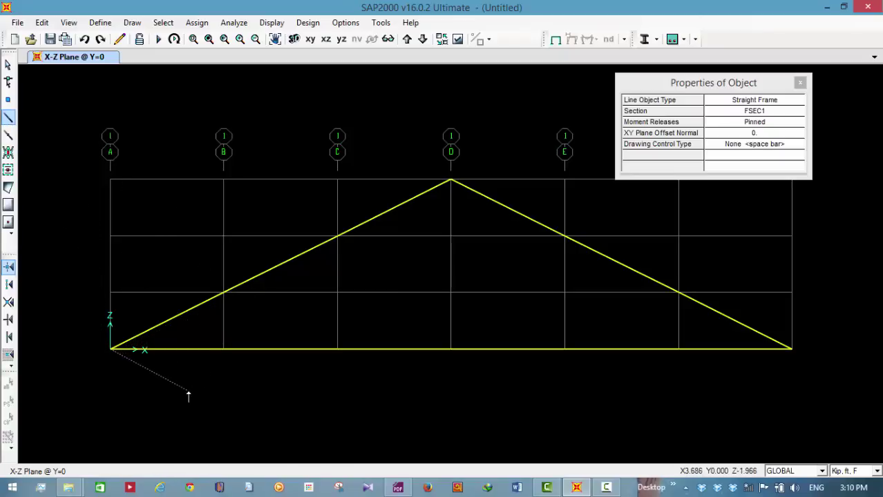
key(Escape)
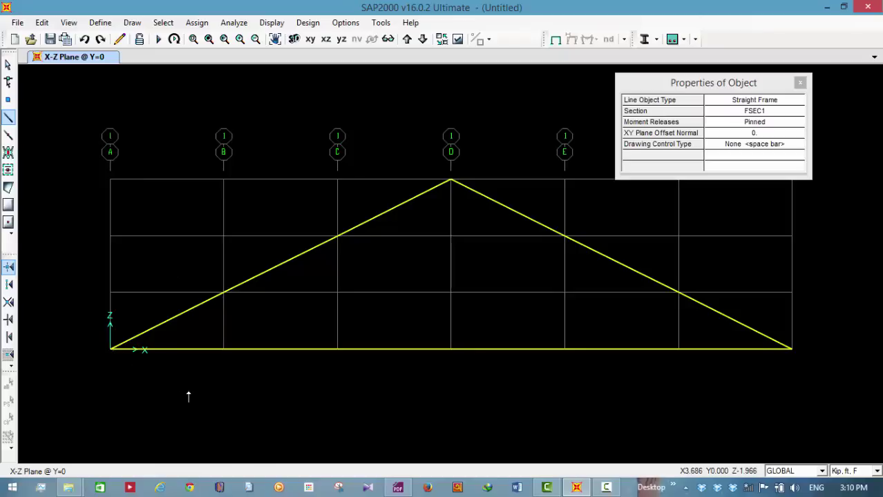
Step: Draw the web members of the A–D half: verticals at B, C and D, with diagonals descending from B to C and C to D
click(225, 293)
click(226, 350)
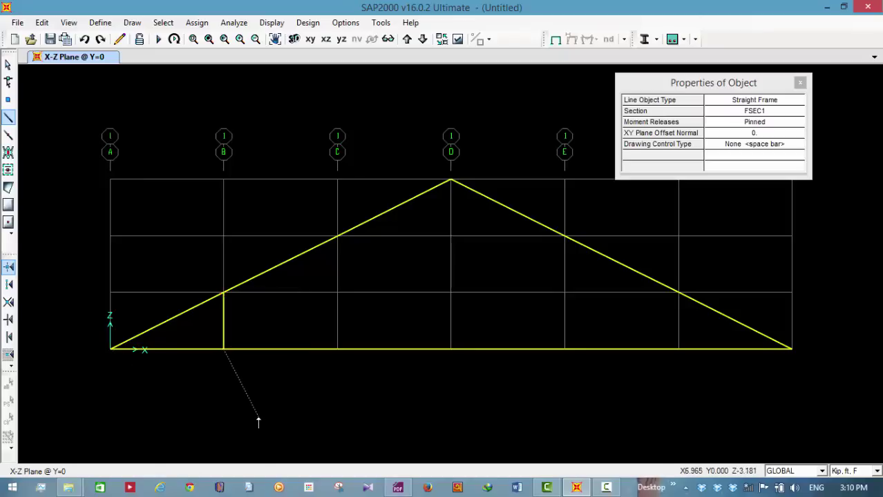
key(Escape)
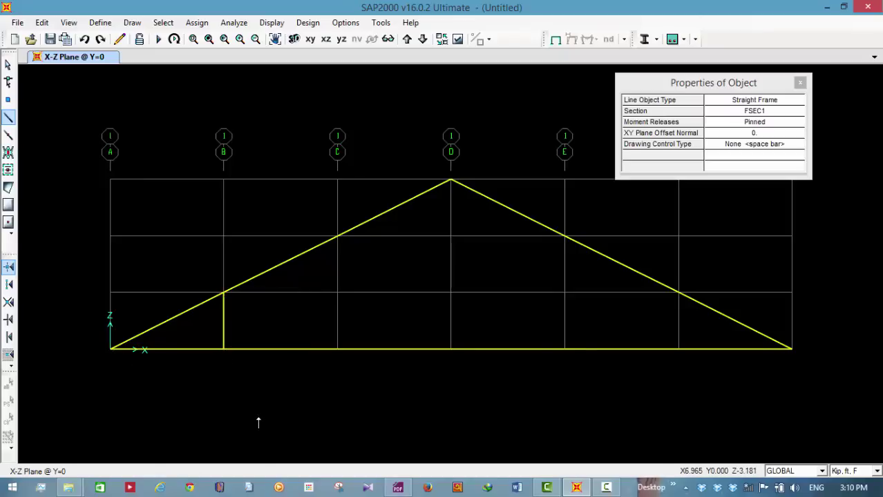
click(224, 293)
click(337, 349)
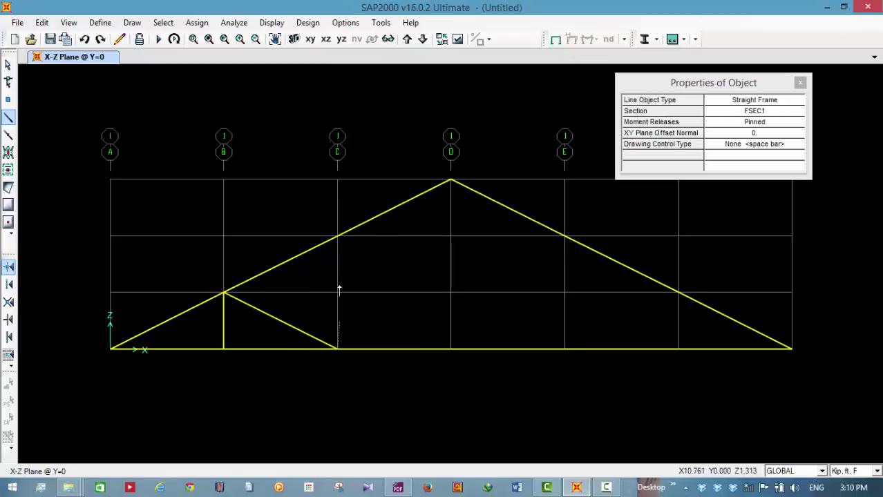
click(337, 236)
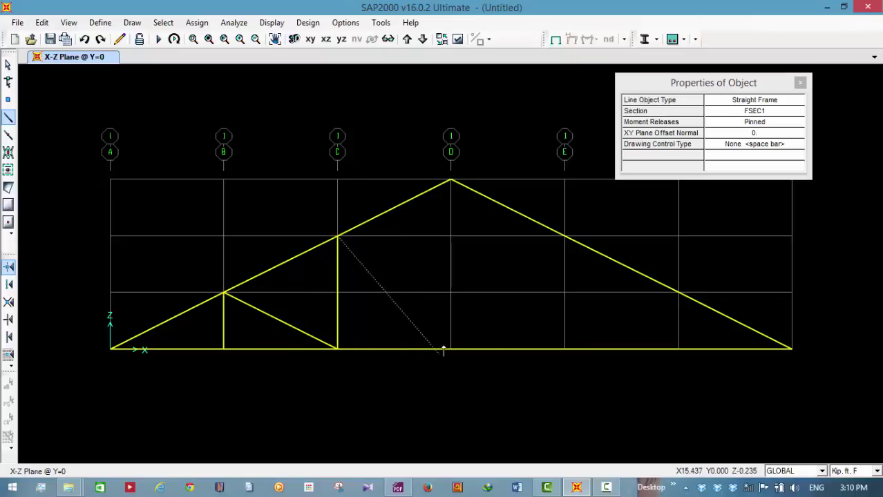
click(451, 349)
click(451, 180)
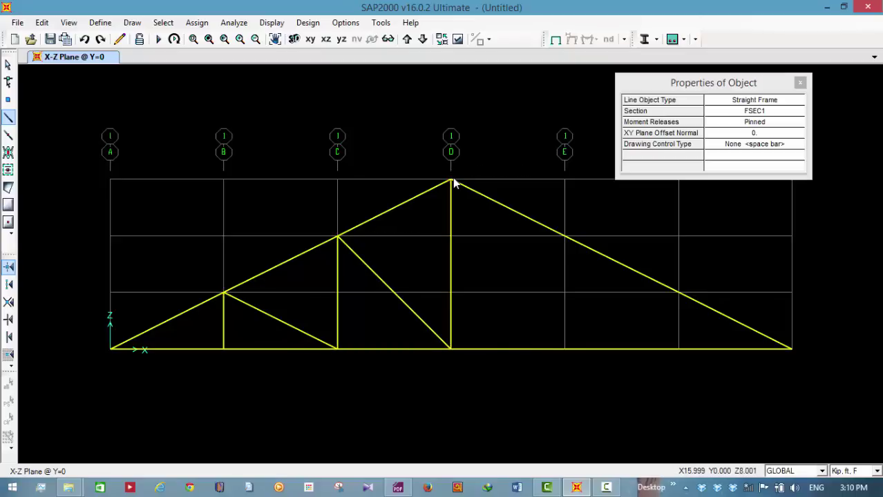
Step: Draw the mirrored web members of the D–G half, with verticals at E and F and diagonals rising toward G, and finish drawing
click(450, 349)
click(564, 237)
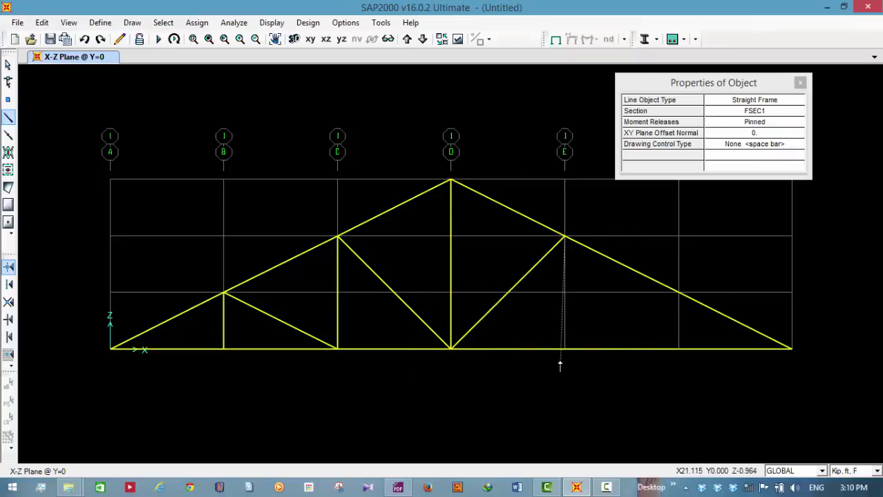
click(565, 349)
click(679, 293)
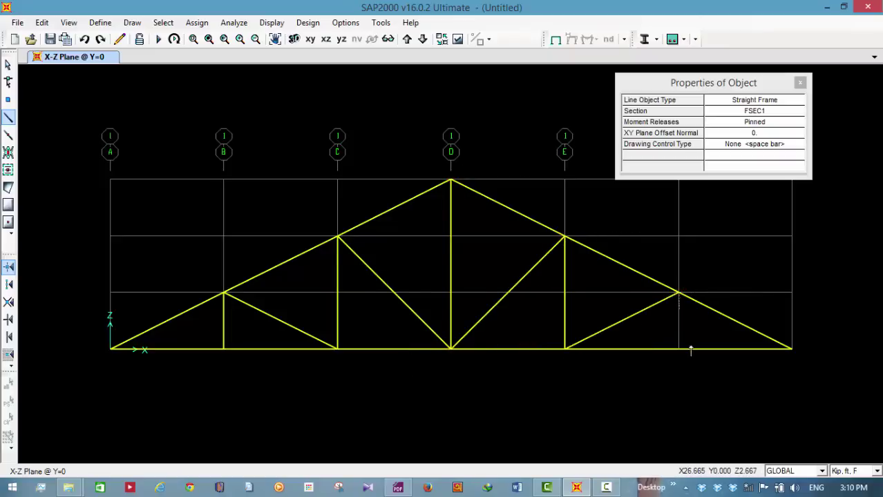
click(679, 350)
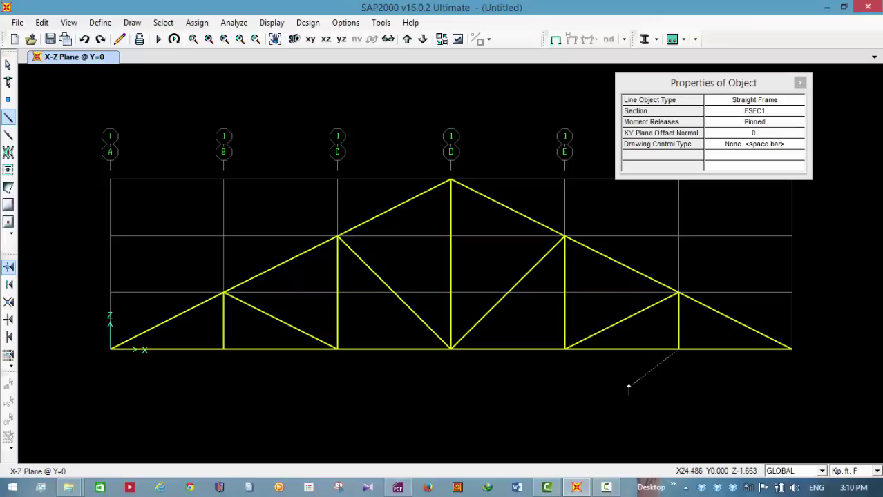
click(10, 118)
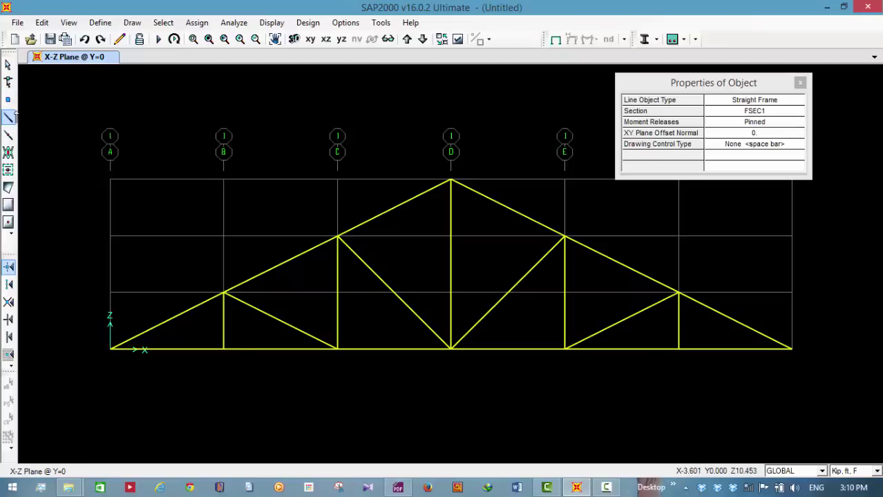
click(9, 65)
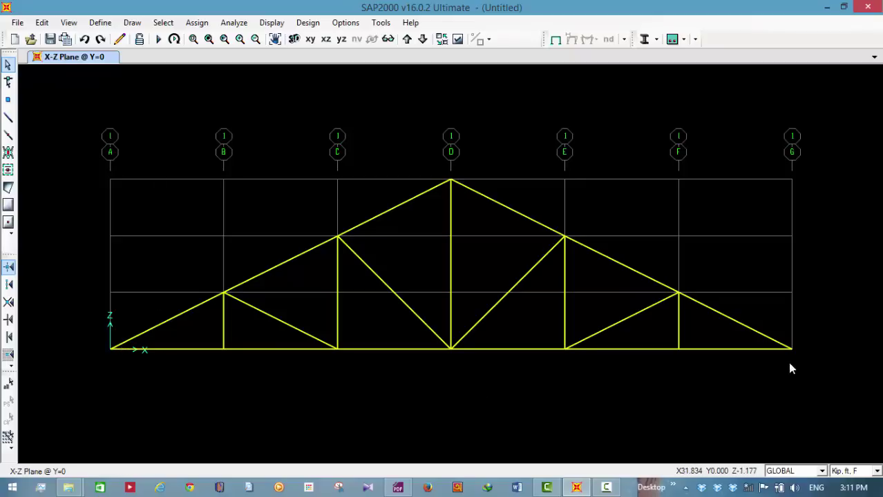
Step: Check the support types in the PDF truss sketch and assign a pinned restraint to the base joint at grid A in SAP2000
click(399, 489)
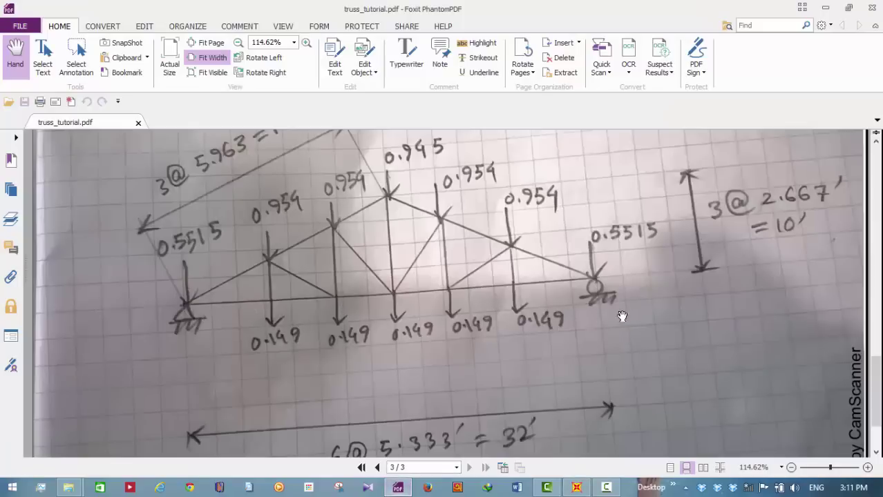
click(584, 489)
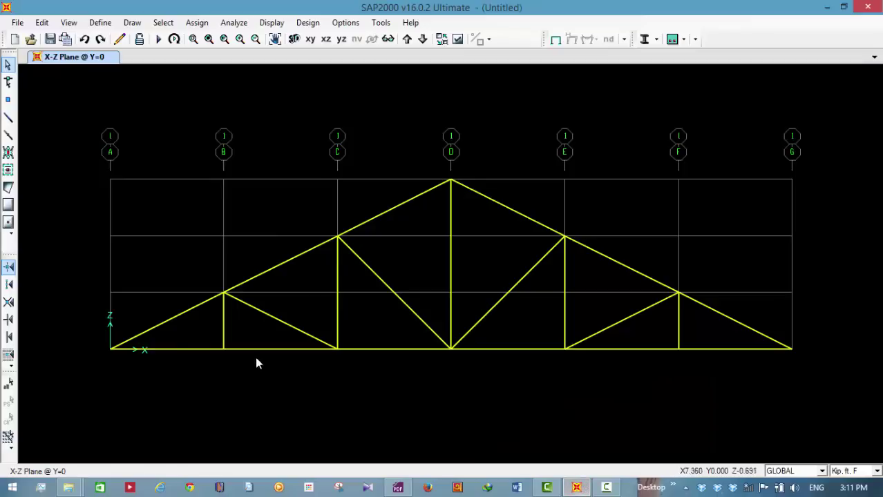
click(119, 351)
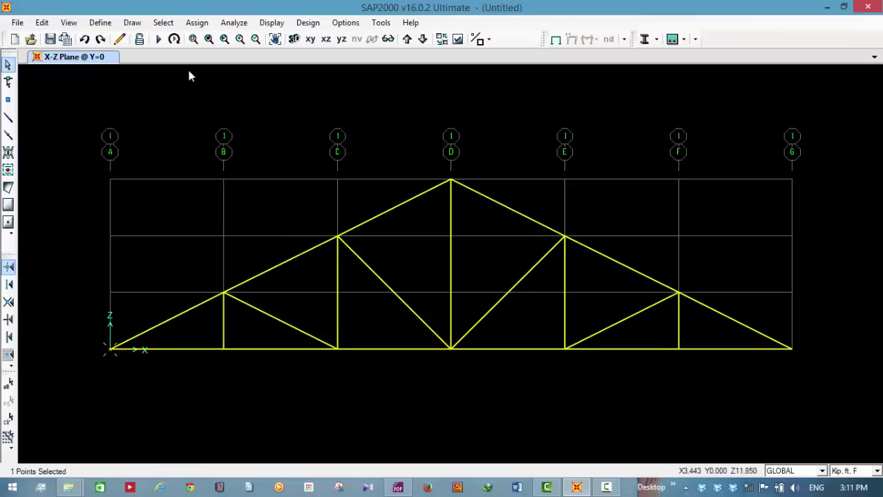
click(196, 22)
mouse_move(252, 43)
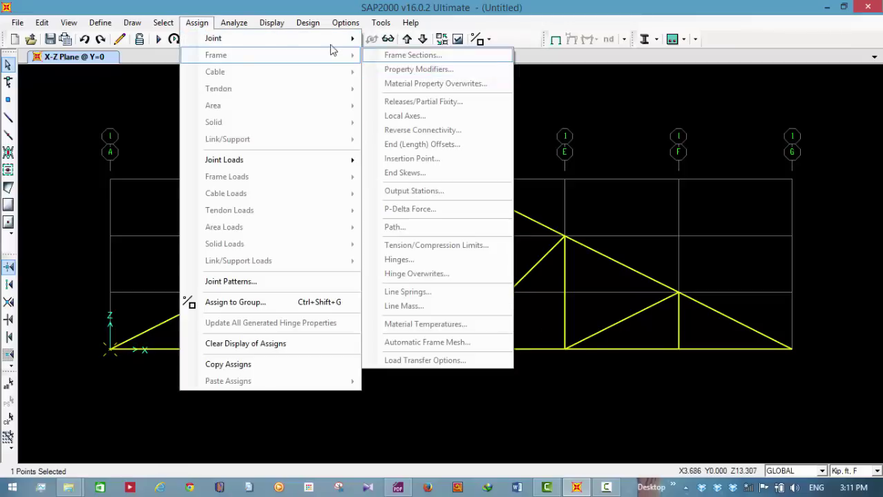
click(405, 39)
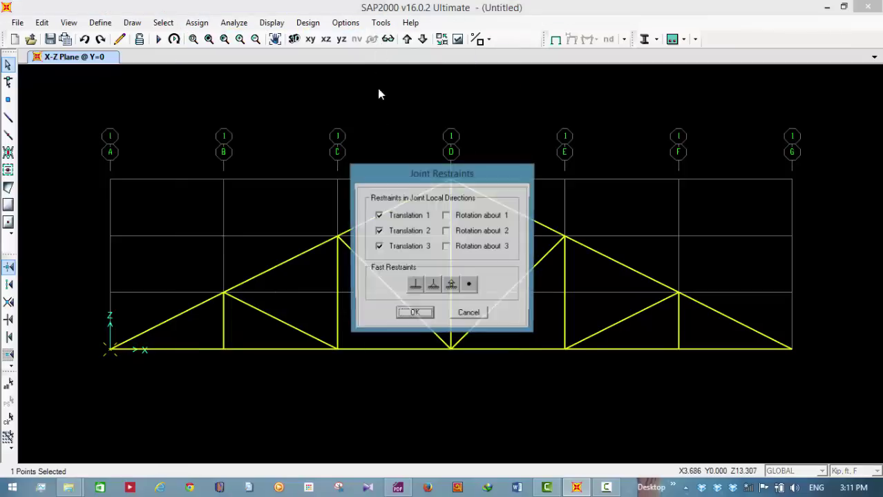
click(432, 286)
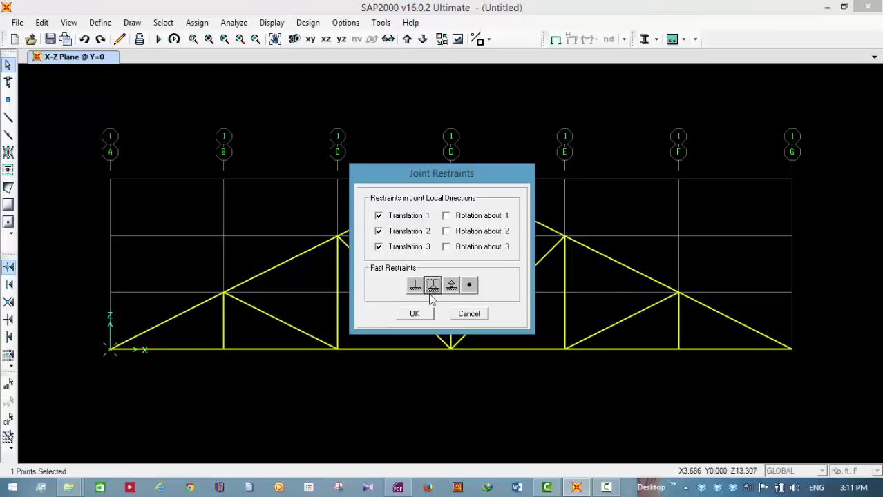
click(417, 314)
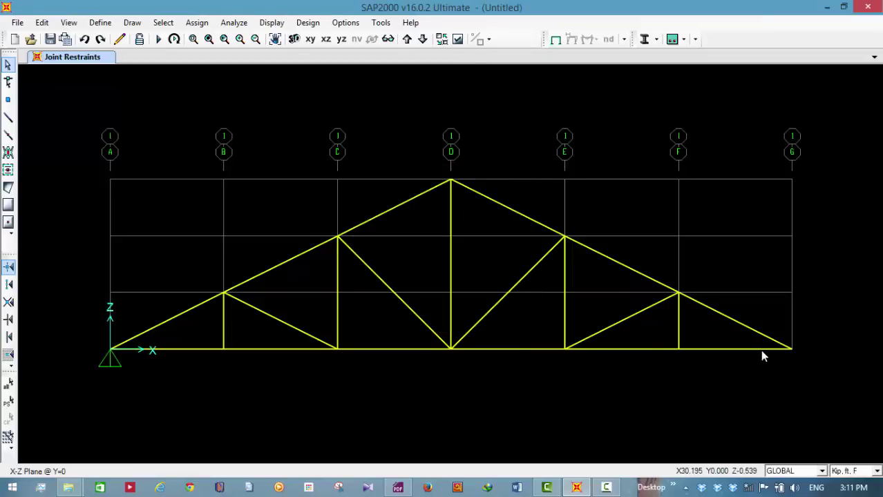
Step: Assign a roller restraint to the base joint at grid G
click(788, 352)
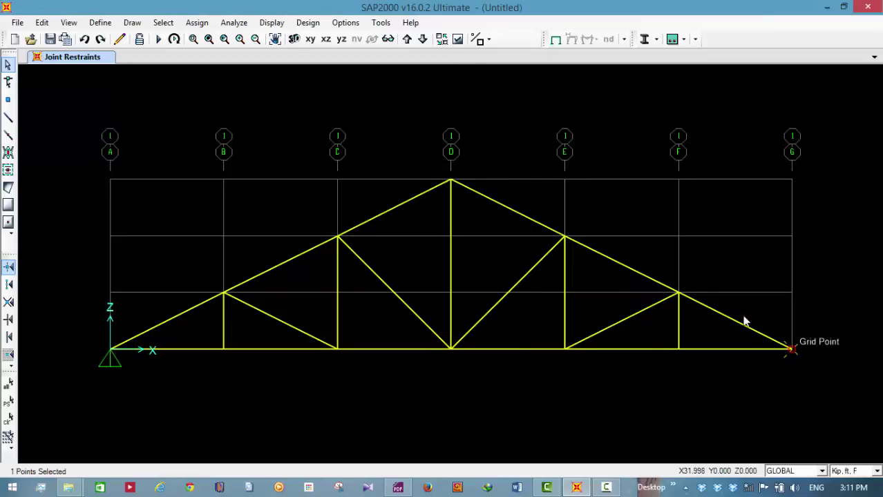
click(196, 23)
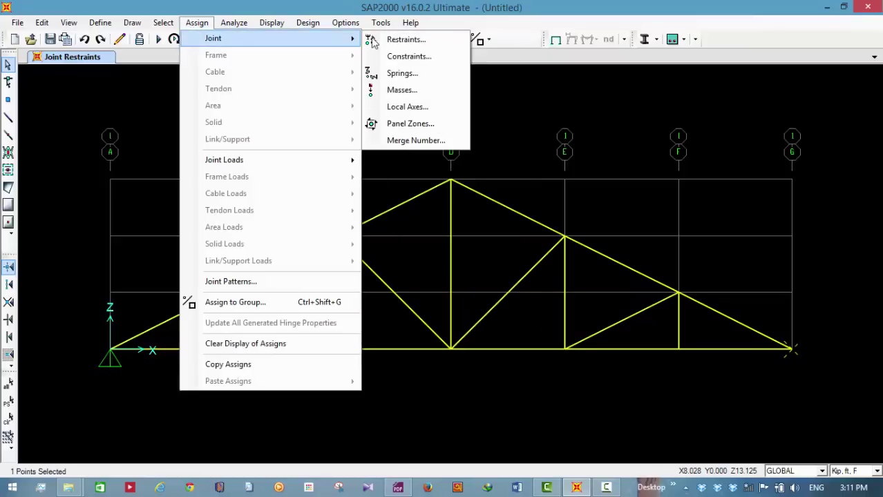
click(373, 39)
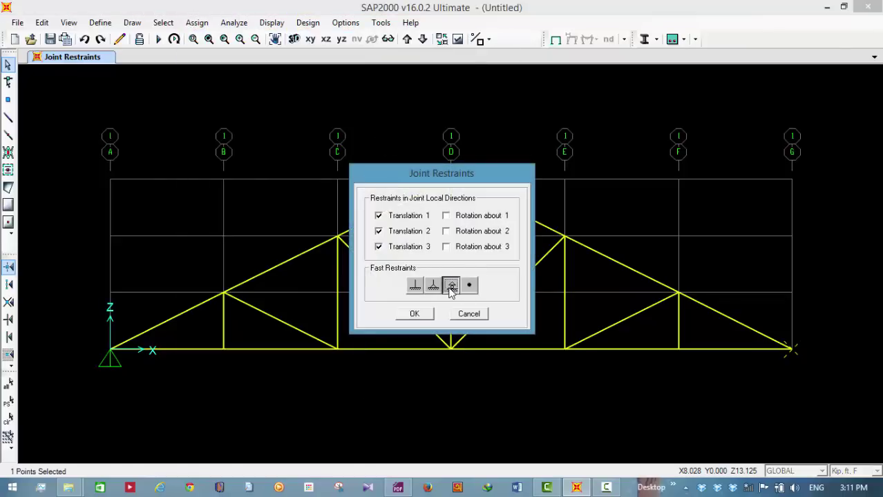
click(451, 285)
click(414, 314)
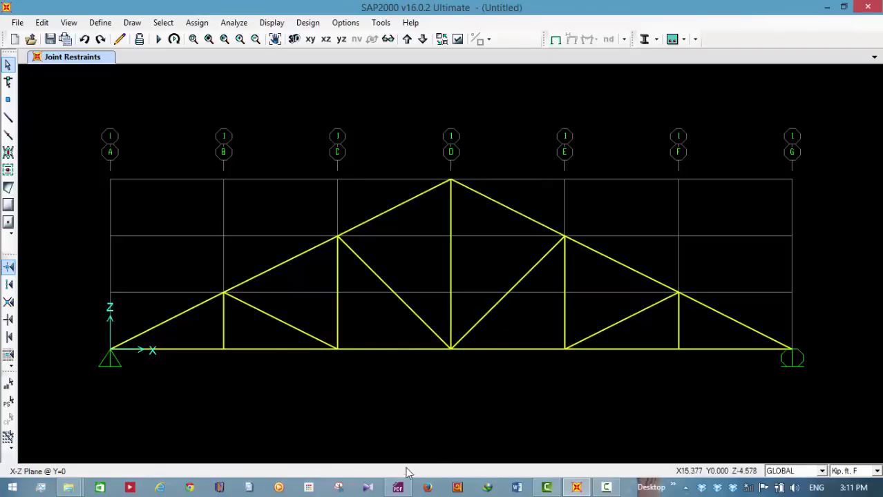
Step: Check the joint loads in the PDF truss sketch and turn off the Invisible option for joints in SAP2000's display options
click(397, 488)
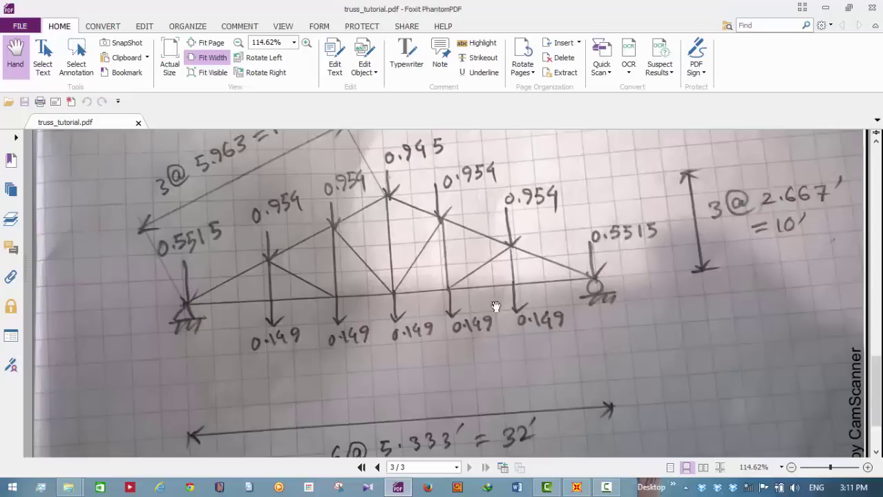
click(575, 489)
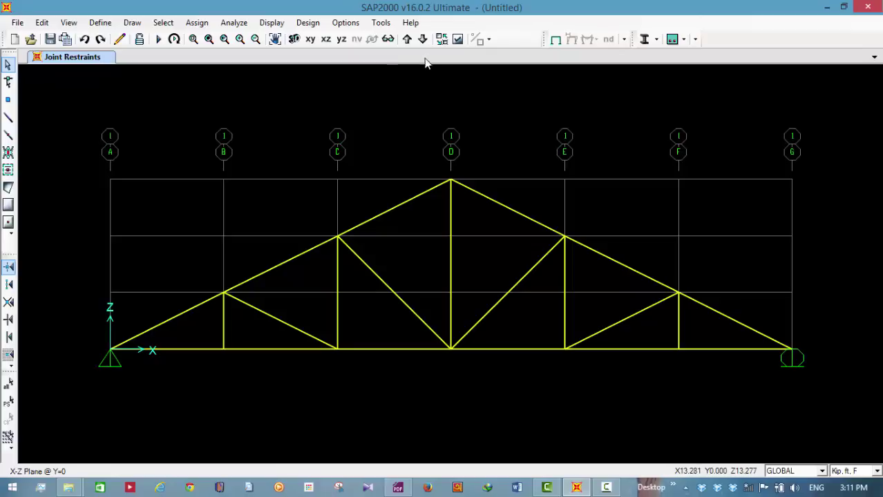
click(457, 40)
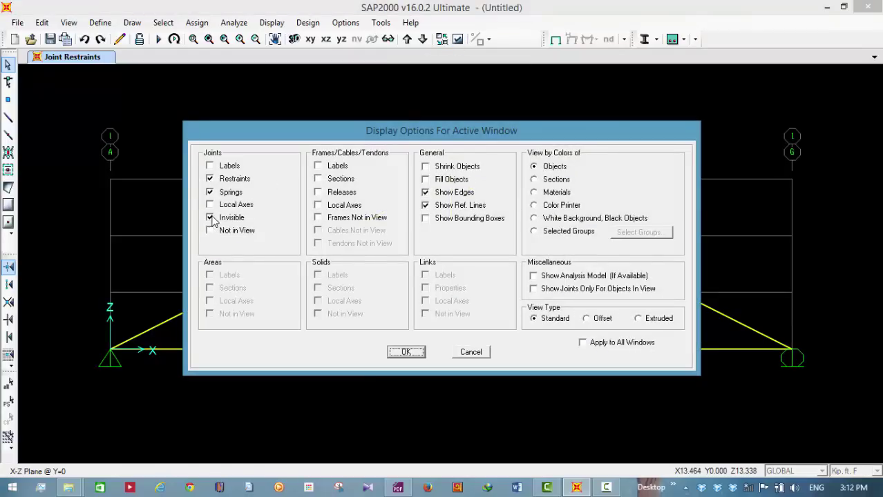
click(210, 218)
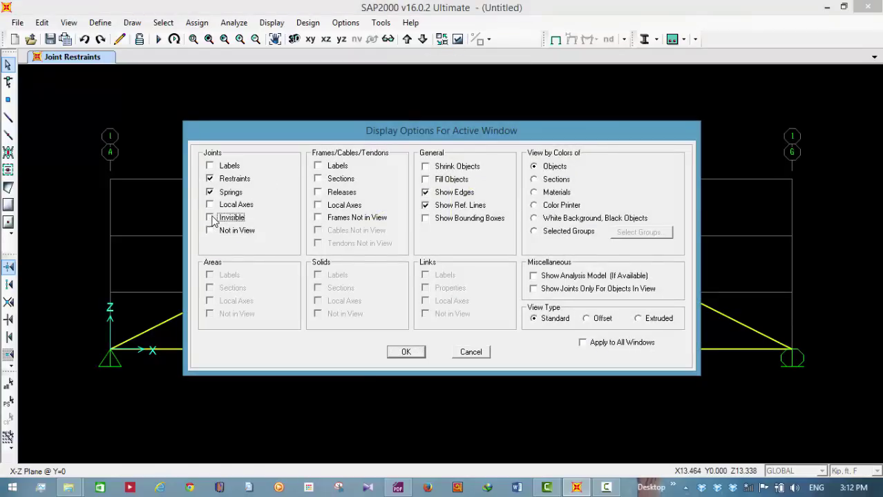
click(407, 351)
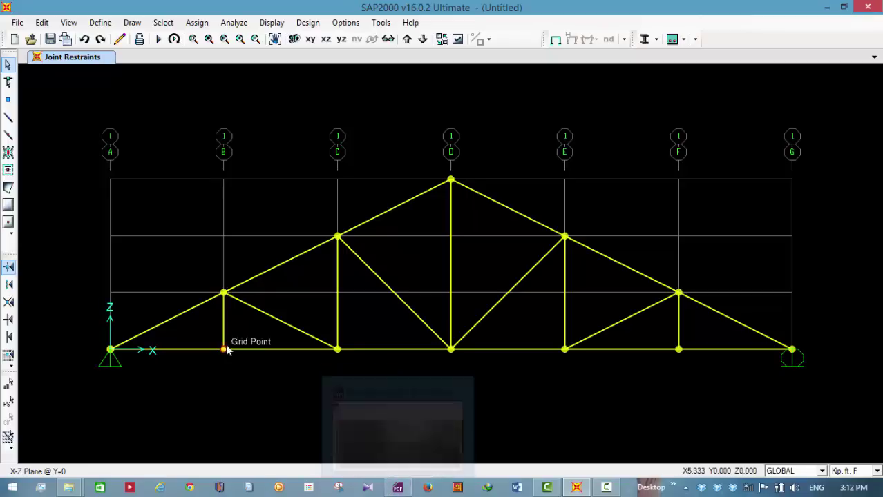
Step: Recheck the bottom-chord loads in the PDF sketch, select the base joints at B through F in SAP2000 and open their joint force assignment
click(406, 488)
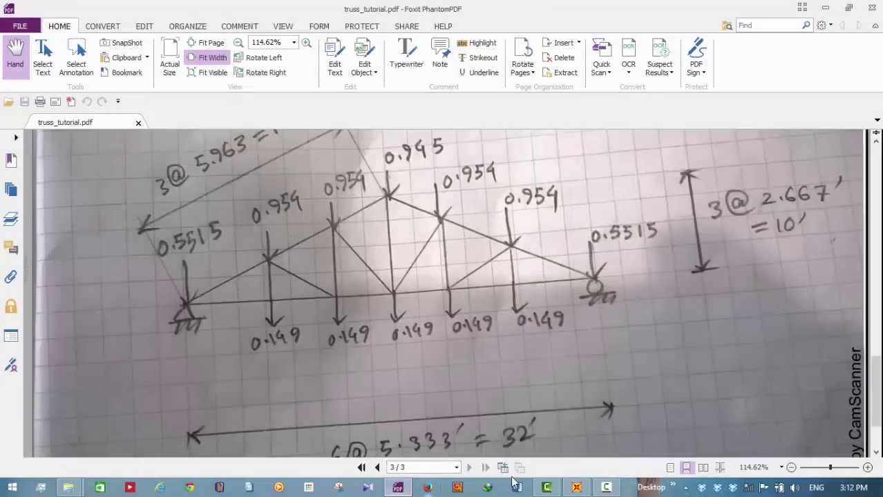
click(584, 489)
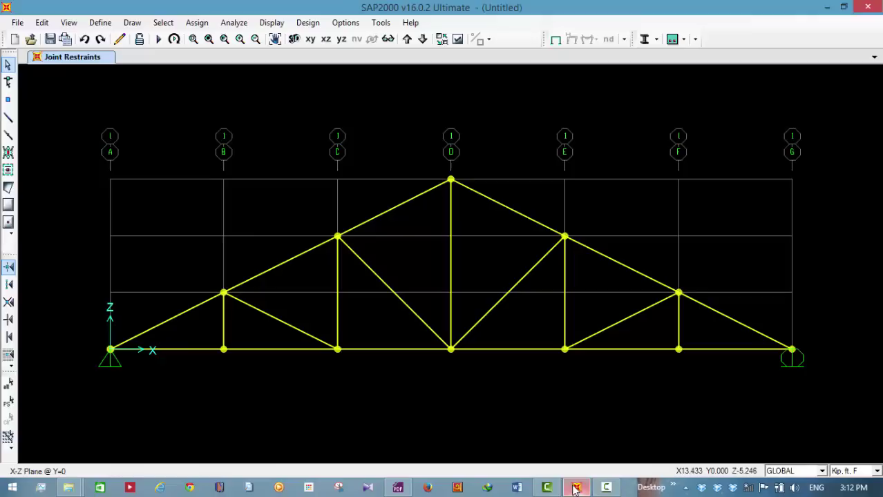
click(223, 350)
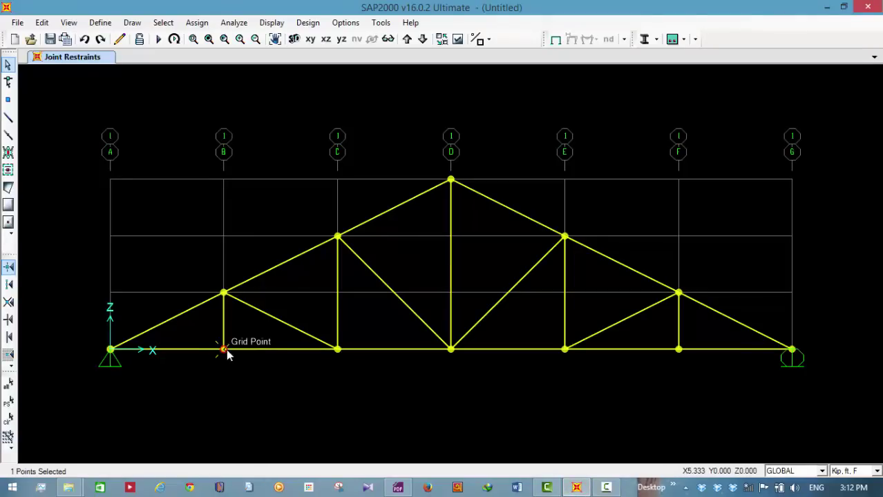
click(338, 350)
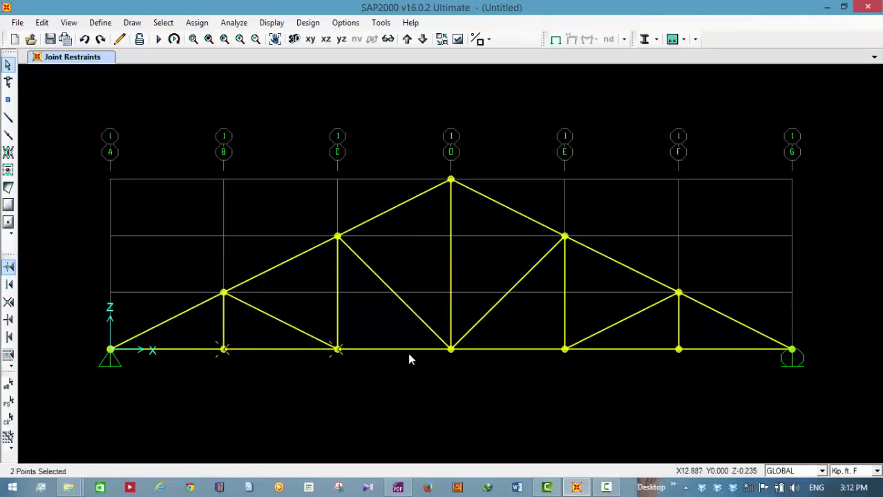
click(451, 350)
click(564, 349)
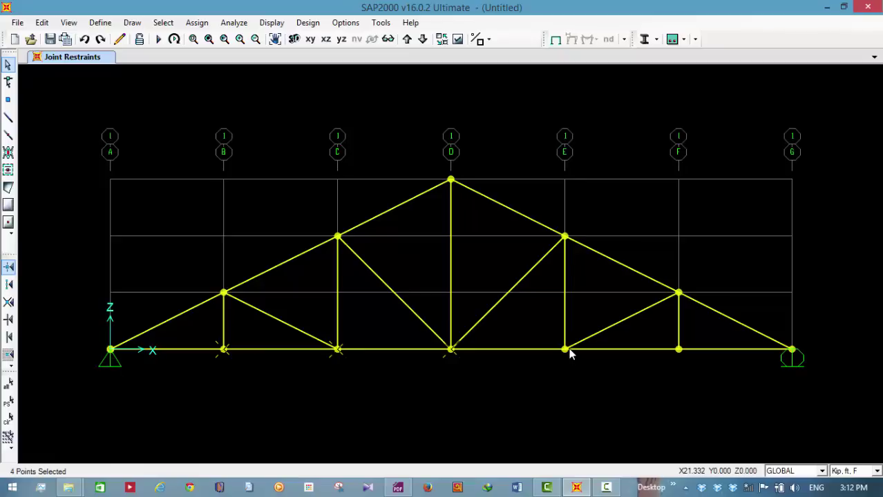
click(684, 350)
click(186, 25)
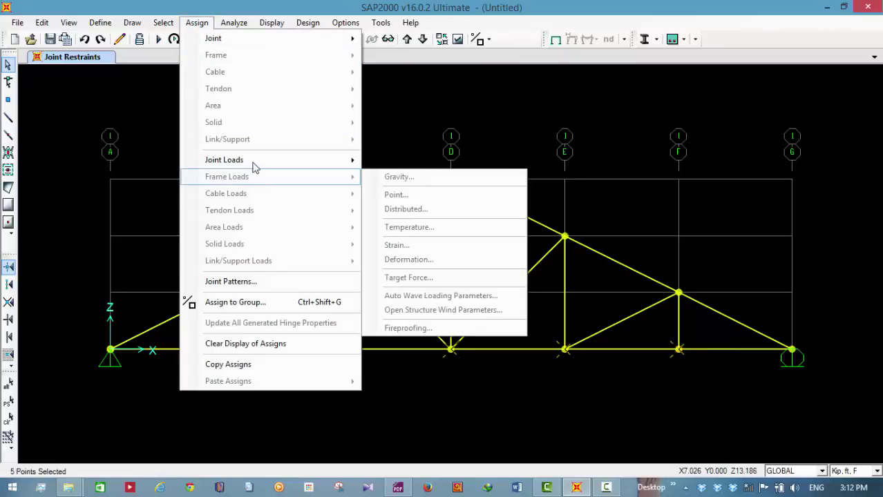
mouse_move(276, 163)
click(372, 163)
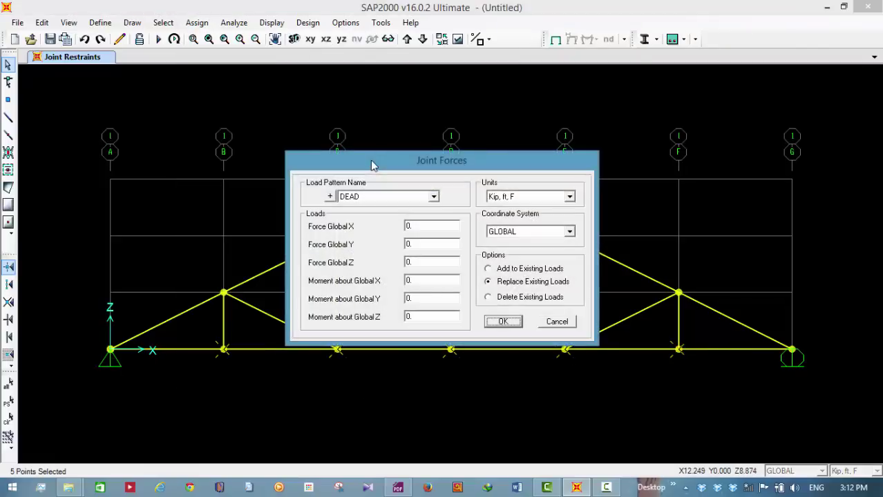
Step: Rename the DEAD load pattern as Dead_load and set its self-weight multiplier to 0
click(329, 198)
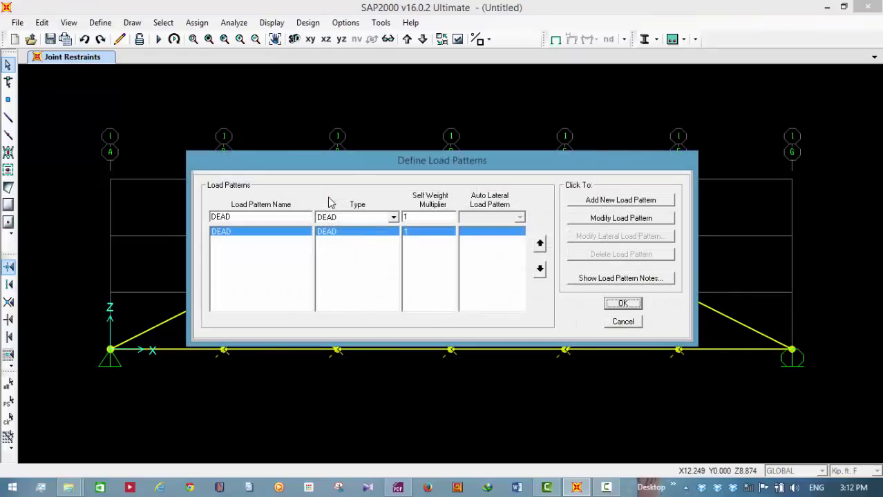
double_click(274, 216)
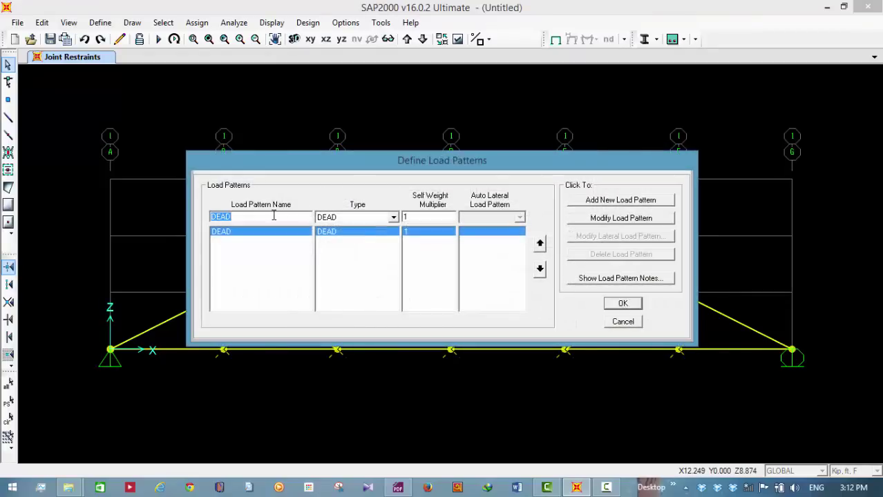
text(Dead_load)
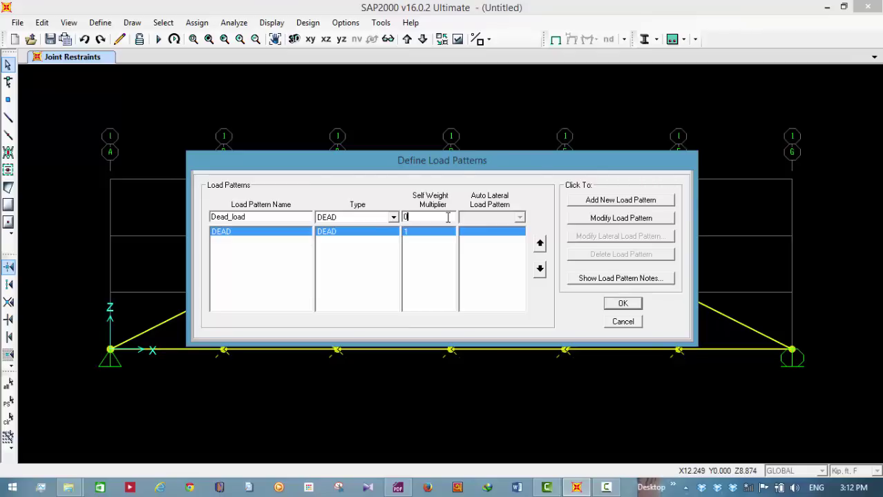
click(640, 220)
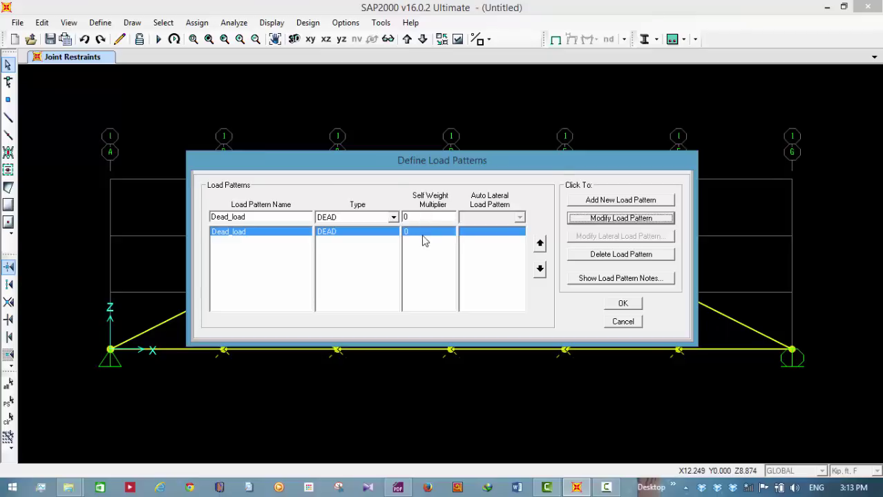
click(618, 304)
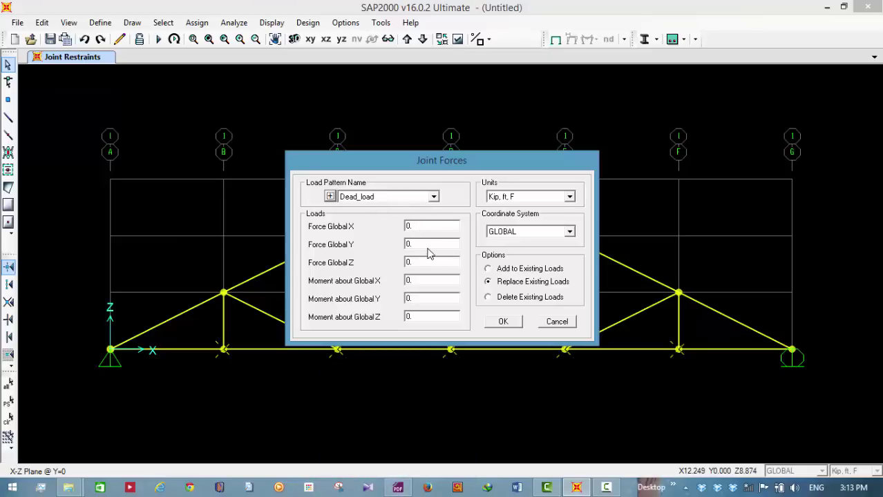
Step: Check the bottom-chord load in the PDF and assign a Global Z force of -0.149 kip under Dead_load in SAP2000, replacing existing loads
click(391, 483)
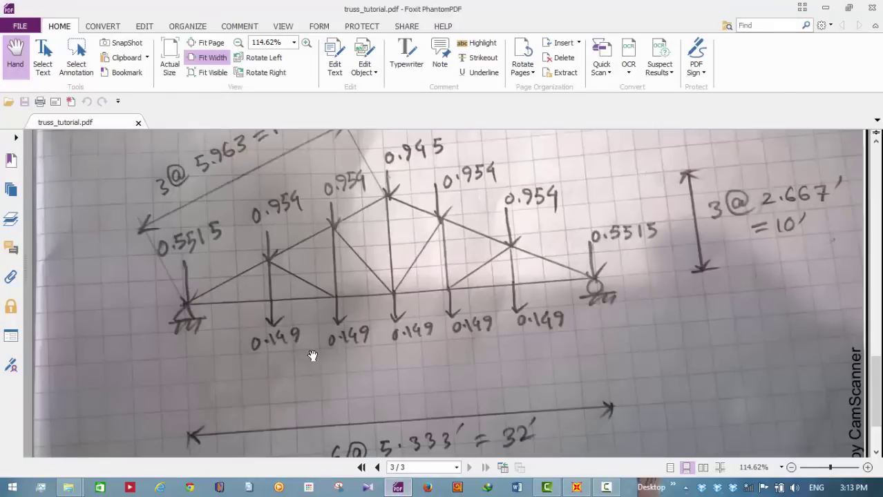
mouse_move(599, 489)
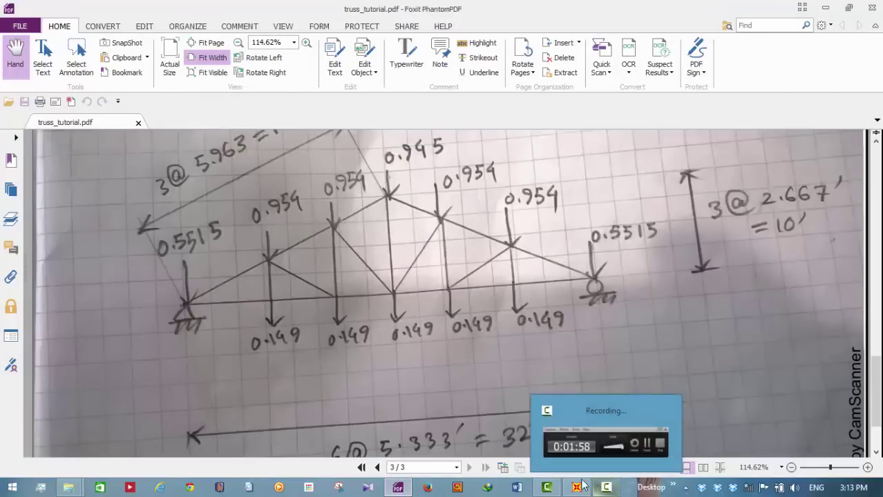
click(576, 487)
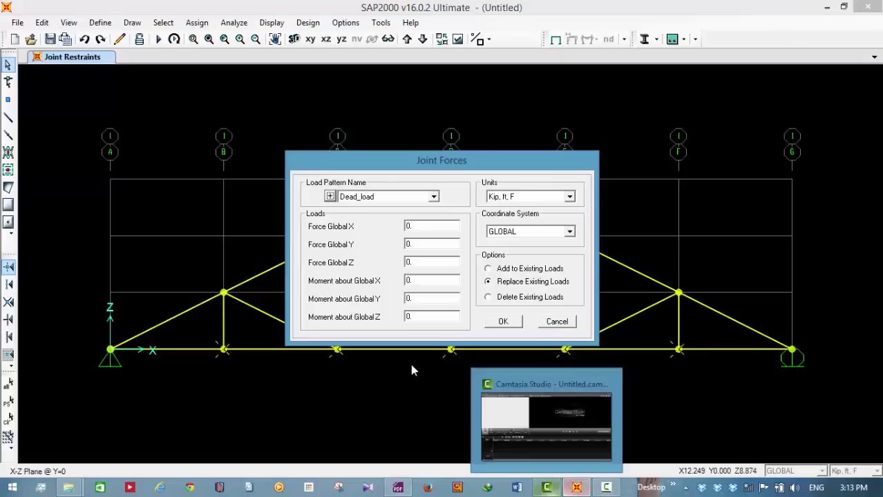
double_click(420, 266)
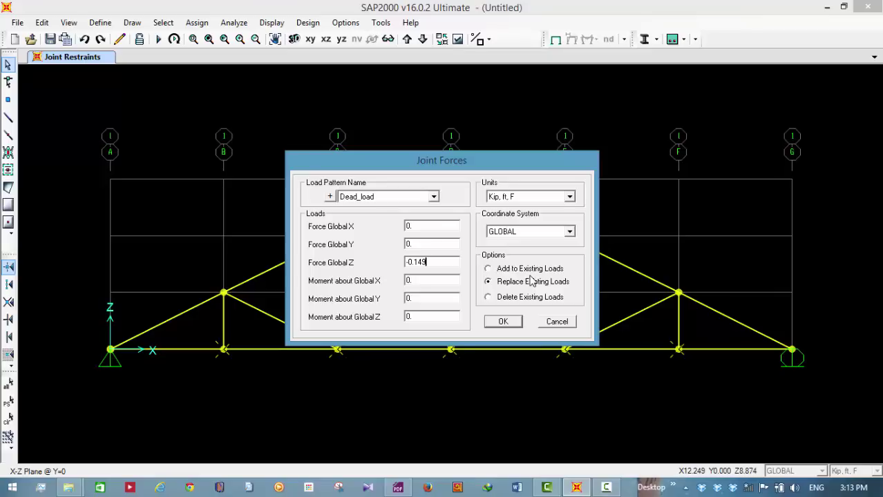
click(489, 269)
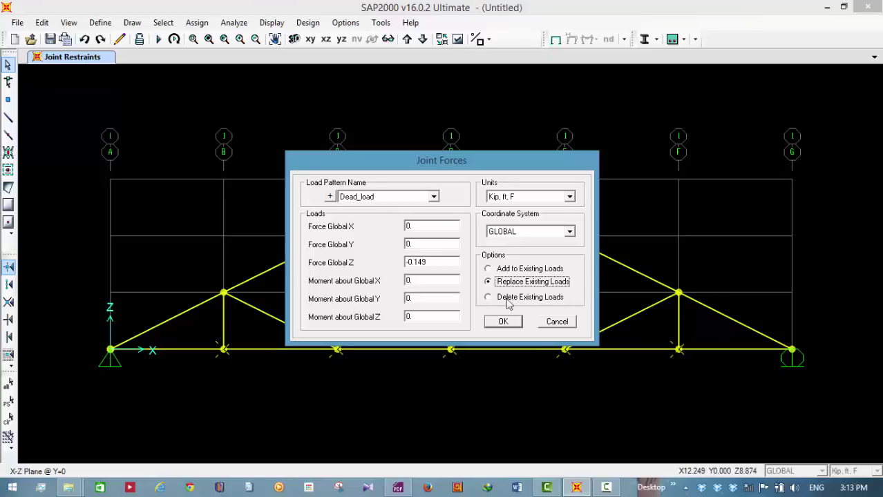
click(502, 324)
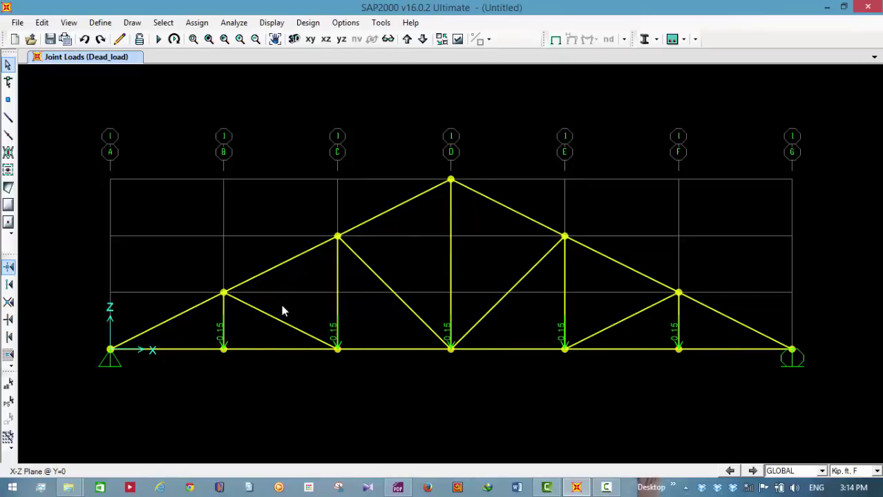
Step: Select the top-chord joints at B through F, including the apex at D, and open their joint force assignment
click(223, 294)
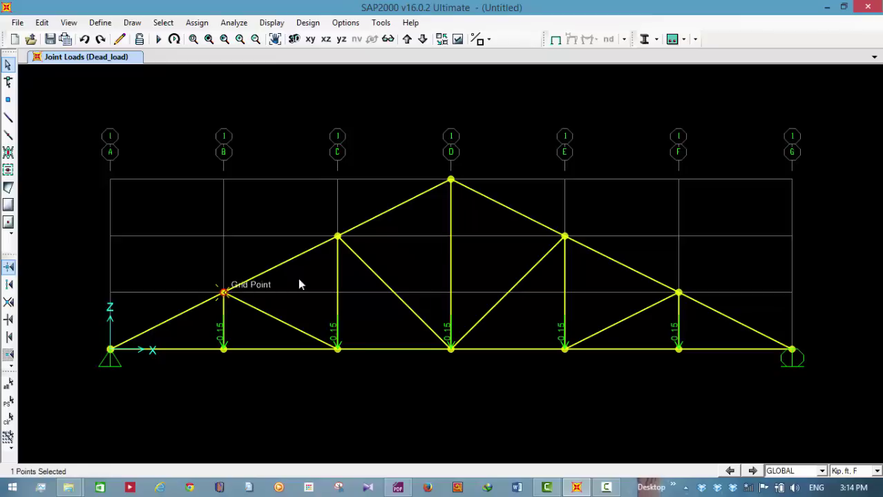
click(337, 238)
click(451, 181)
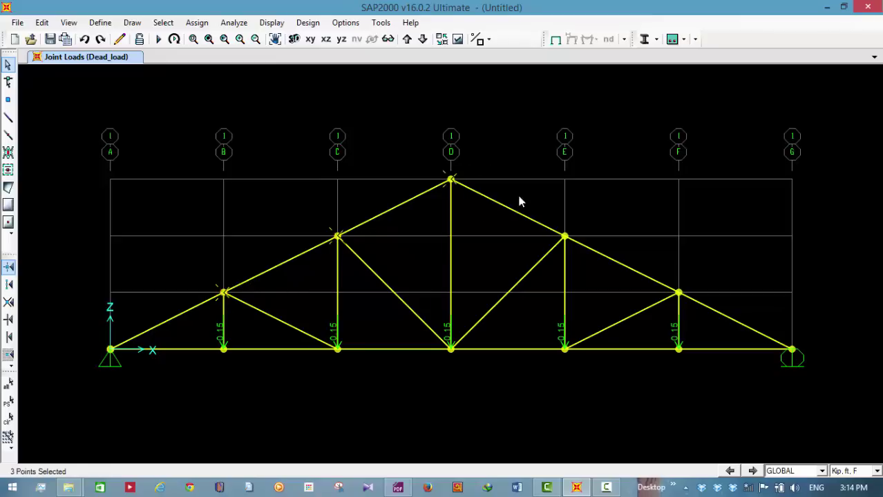
click(564, 237)
click(680, 295)
click(207, 24)
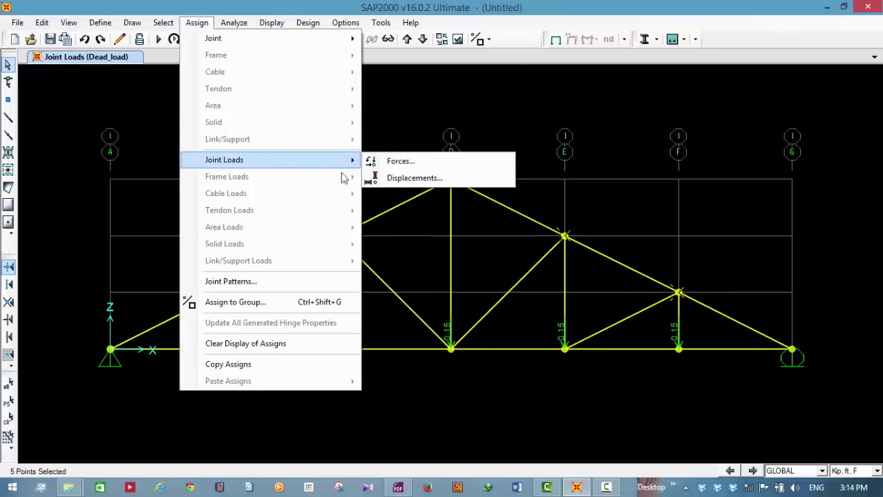
click(371, 161)
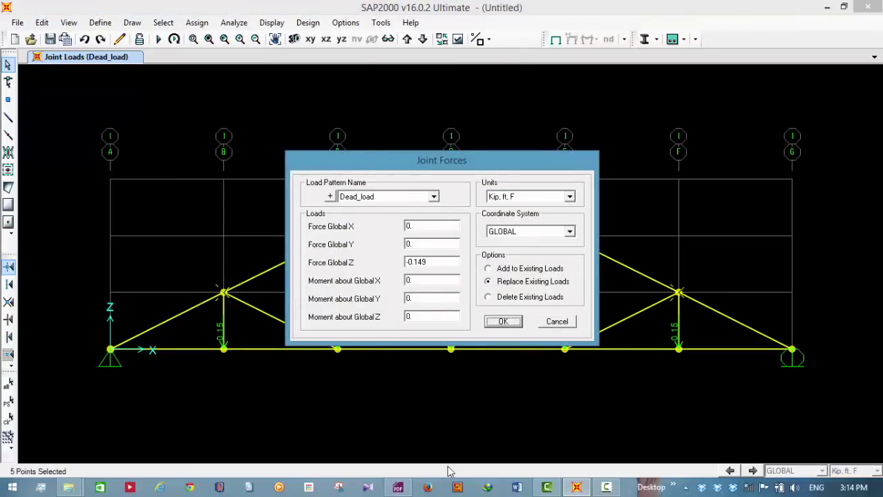
Step: Check the top-chord loads in the PDF sketch and assign a Global Z force of -0.954 kip to the selected joints in SAP2000
mouse_move(398, 488)
click(359, 417)
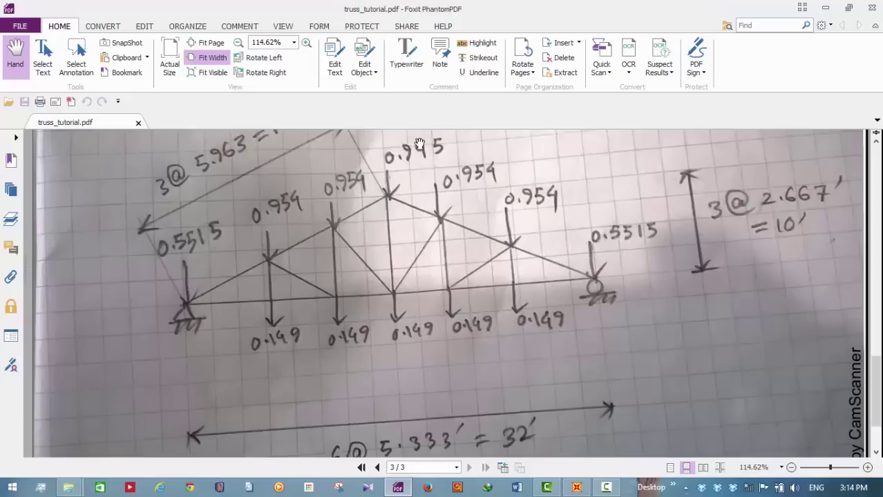
mouse_move(580, 485)
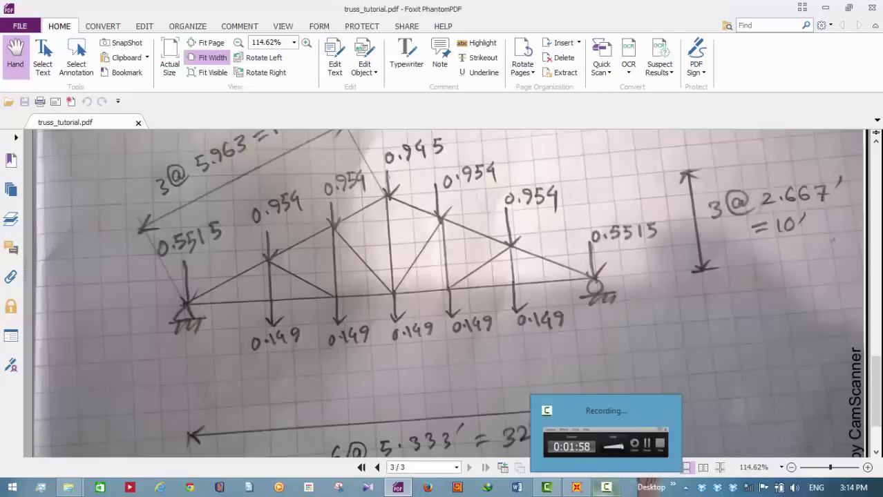
click(577, 487)
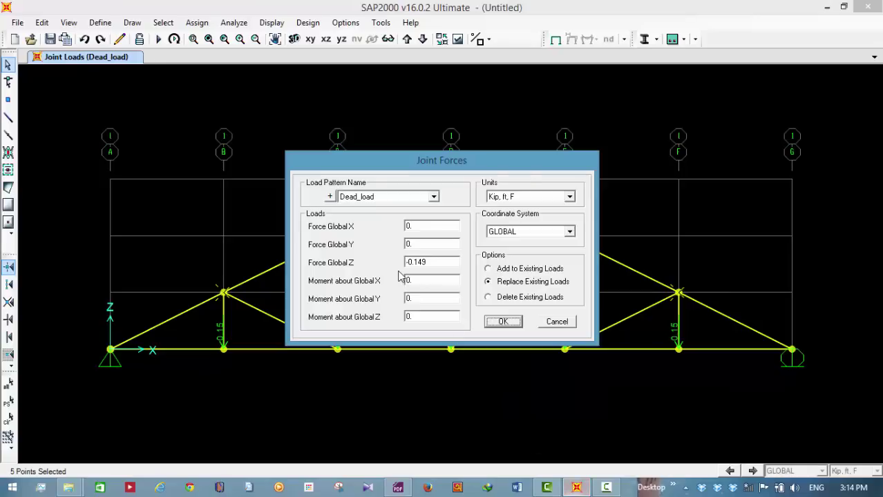
double_click(443, 259)
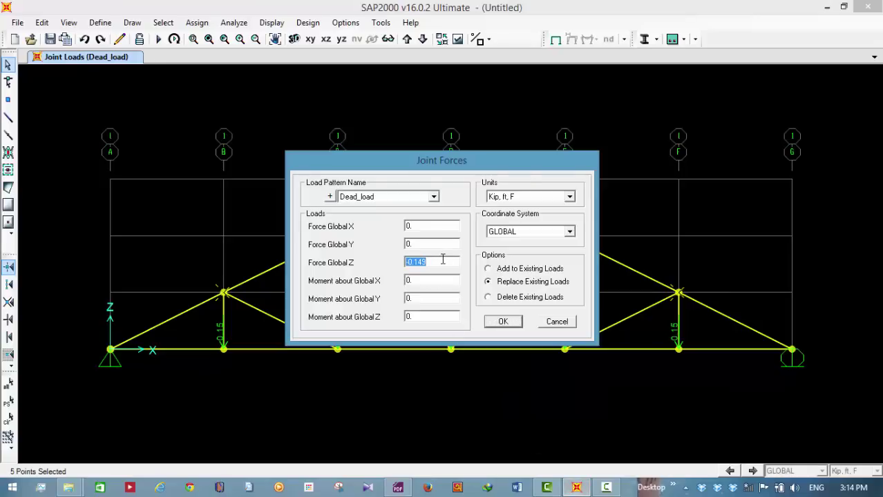
text(-0.954)
click(502, 324)
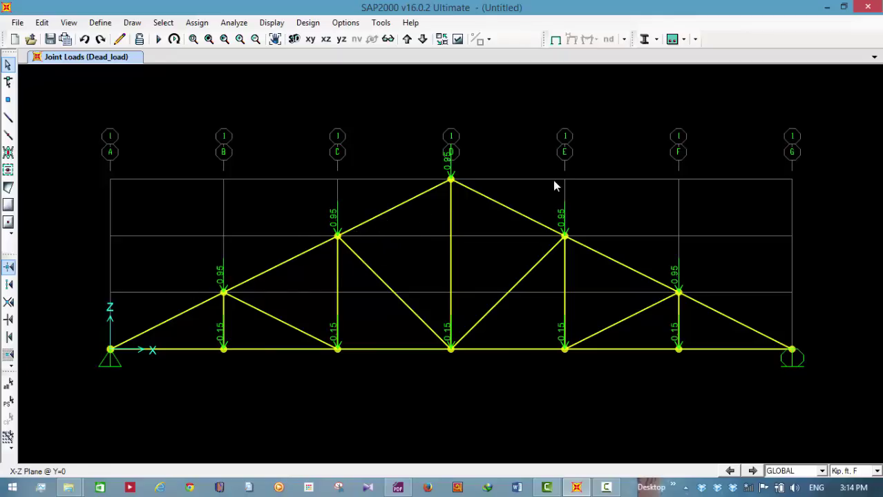
Step: Select the support joints at A and G, check their loads in the PDF, and assign a Global Z force of -0.5515 kip under Dead_load in SAP2000
click(110, 350)
click(791, 350)
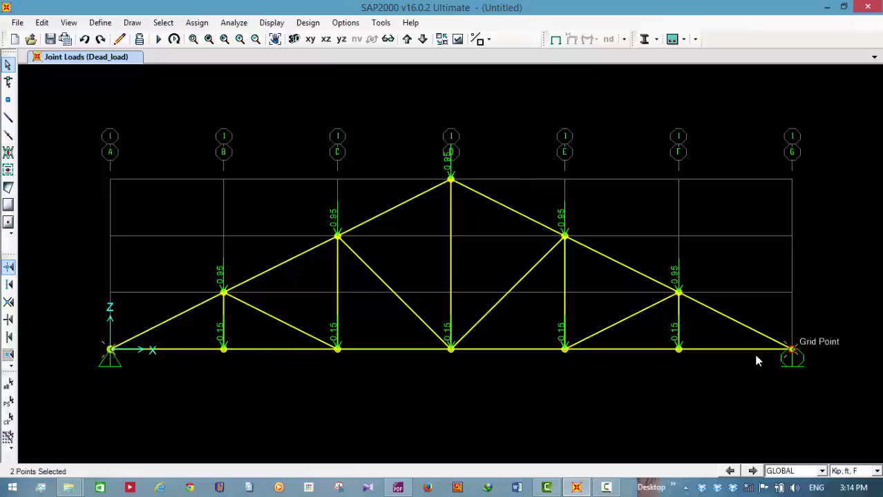
click(392, 488)
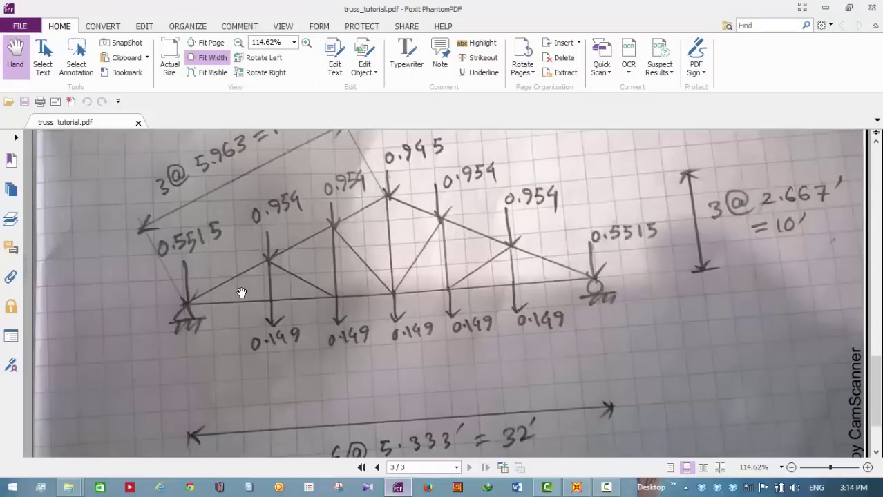
click(576, 488)
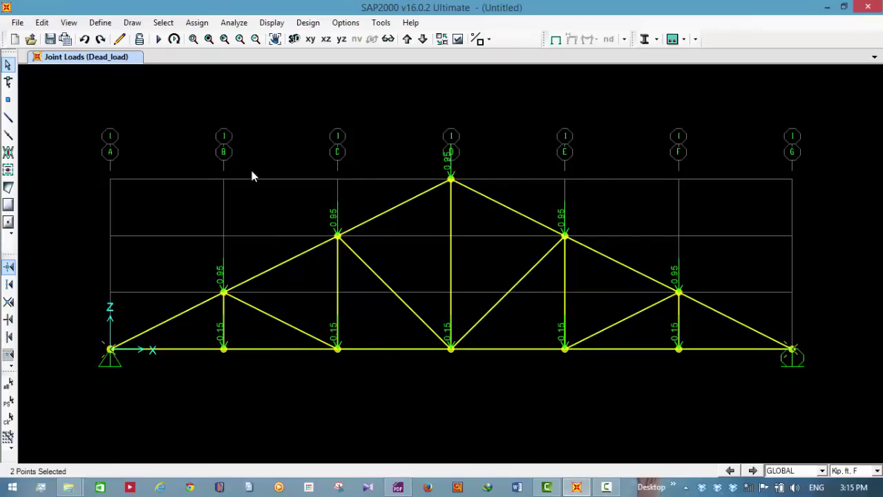
click(197, 23)
mouse_move(225, 162)
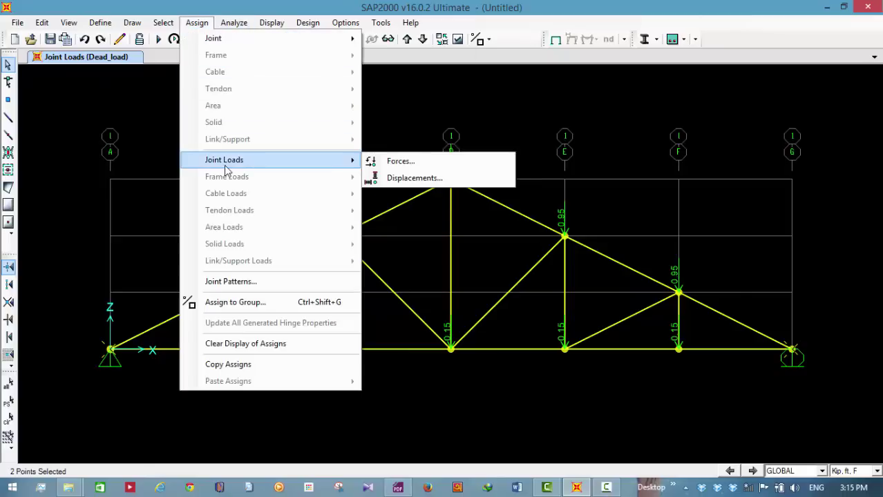
click(390, 160)
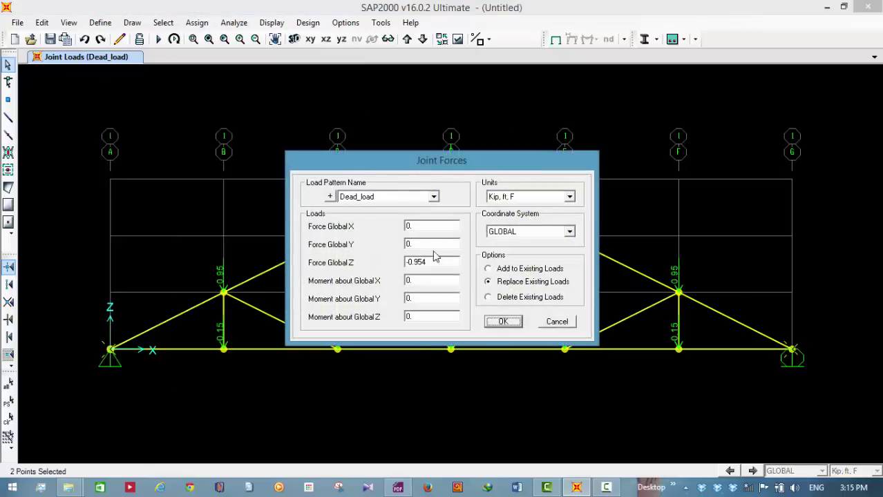
double_click(434, 261)
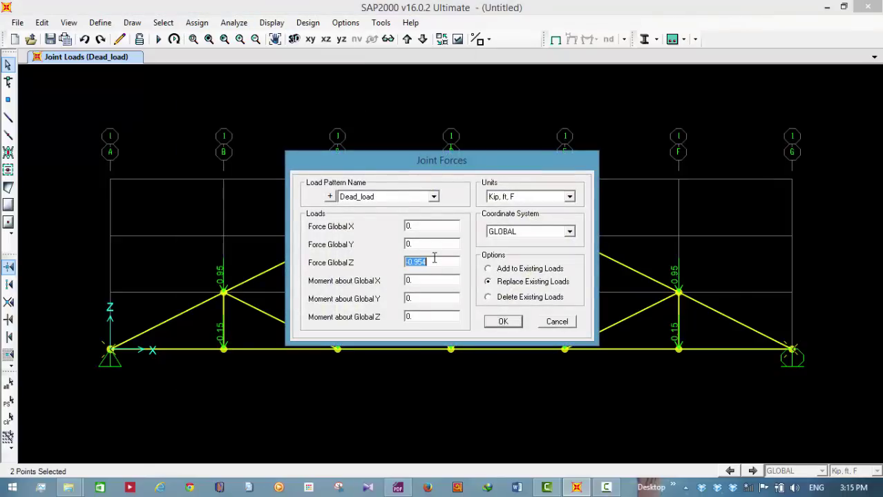
text(-0.5515)
click(514, 325)
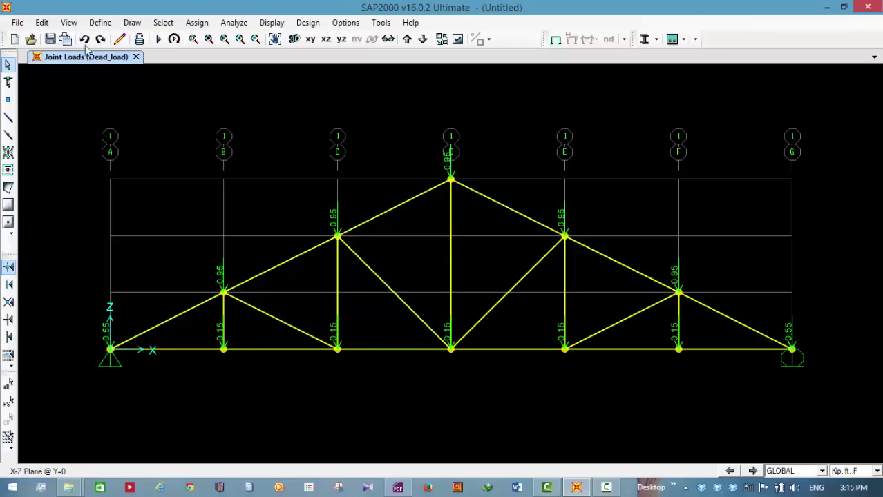
Step: Save the model as truss_analysis in the sap_tutorial folder on the Desktop
click(17, 22)
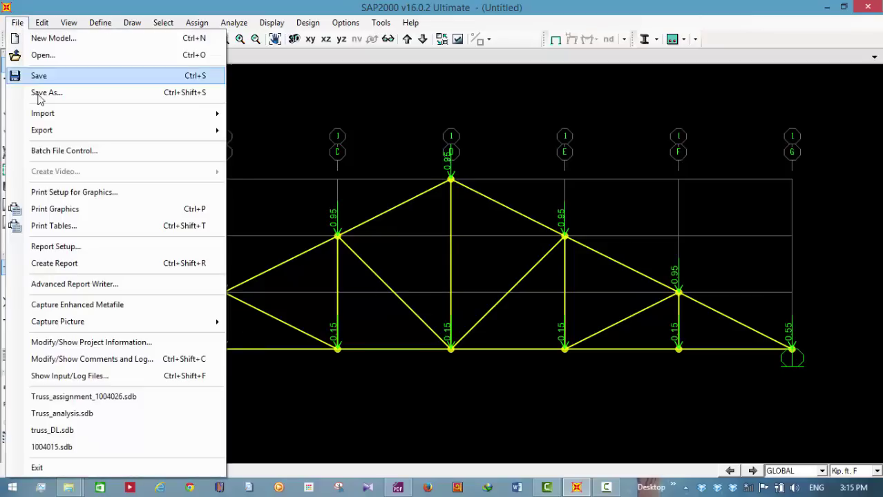
click(34, 74)
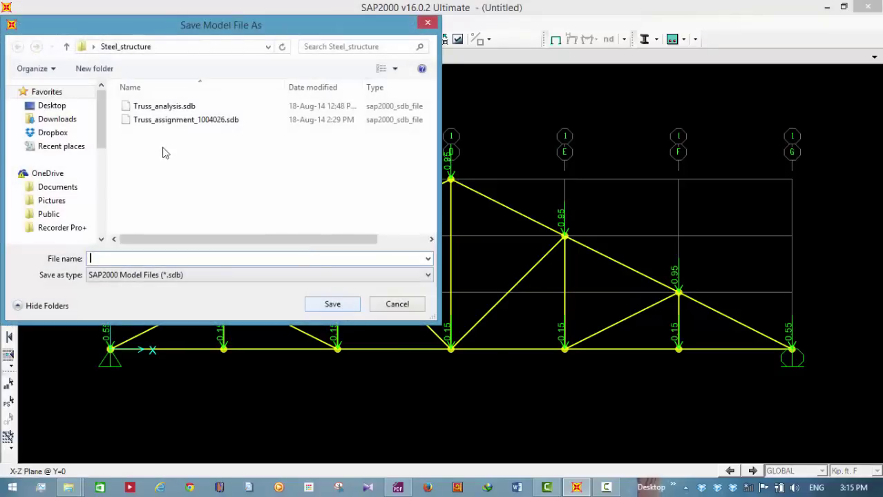
click(73, 107)
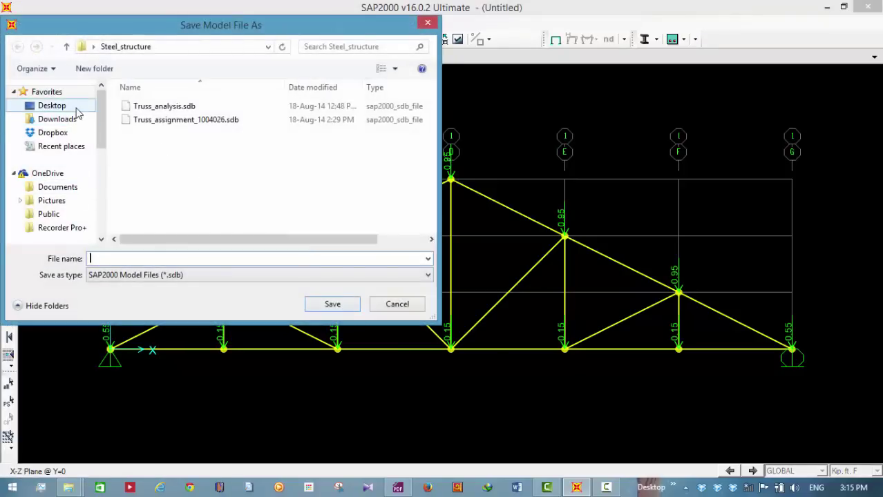
scroll(434, 147, down, 2)
drag(434, 147, 428, 190)
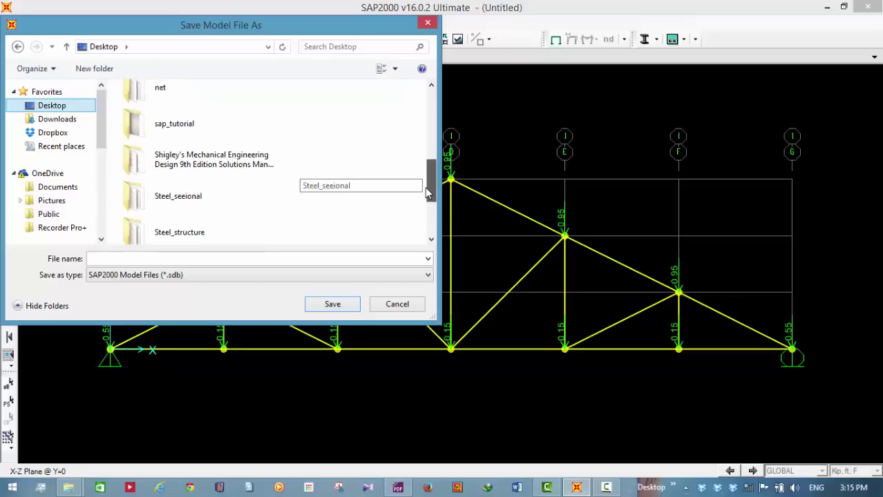
double_click(242, 135)
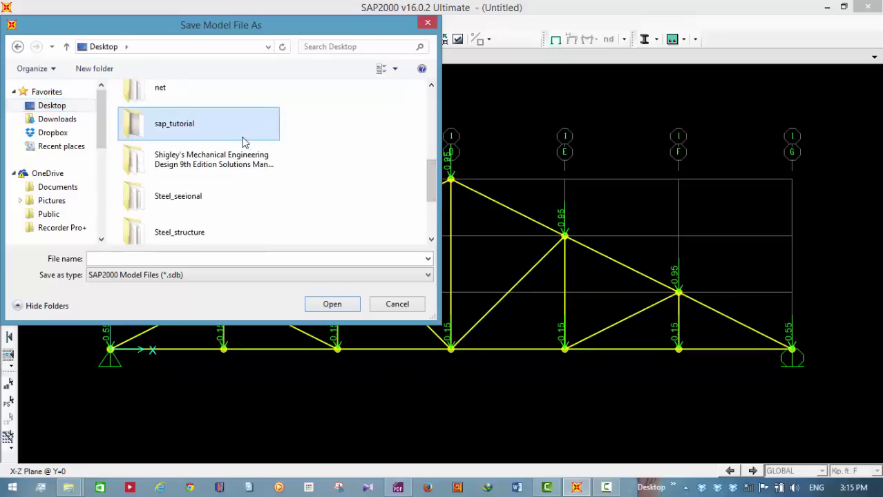
click(218, 257)
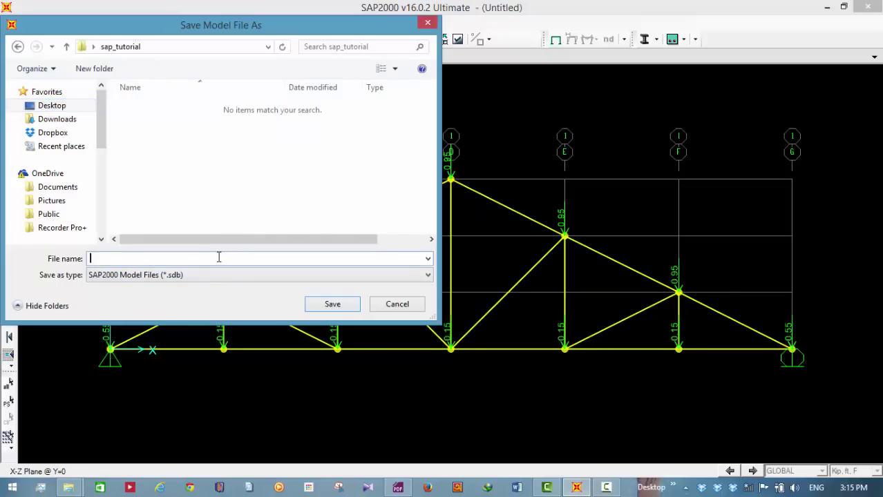
text(truss)
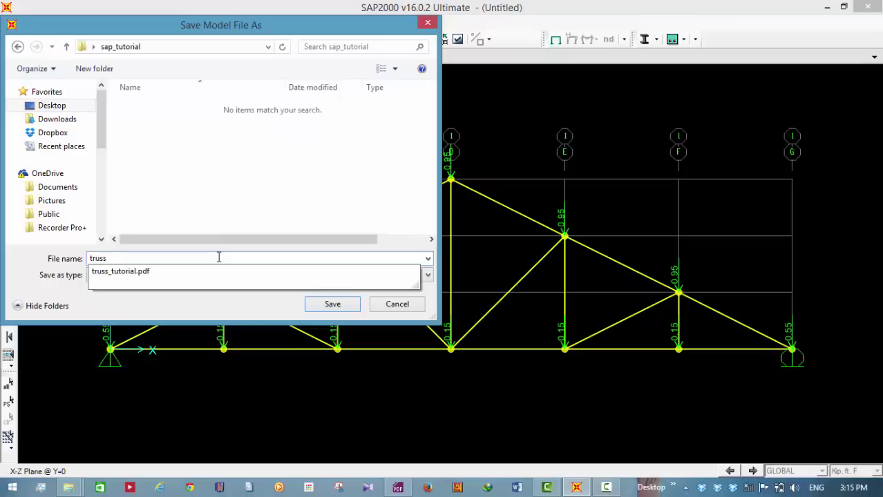
text(_ana)
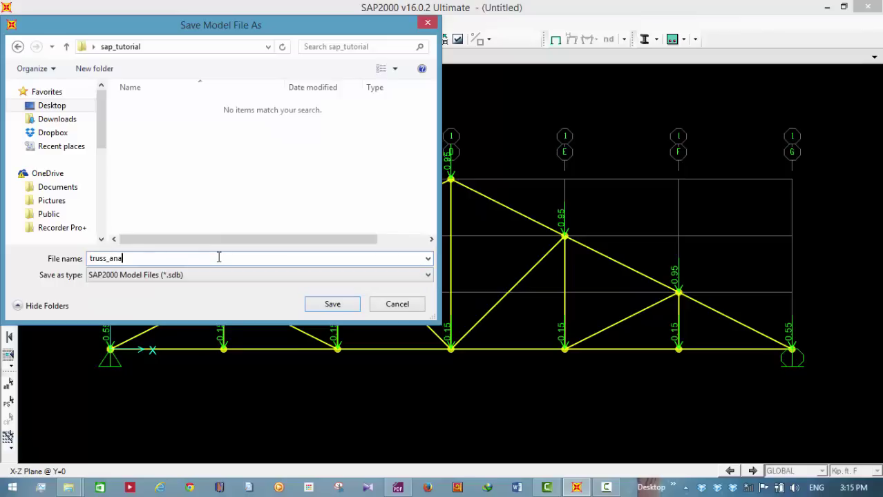
text(lysis)
key(Return)
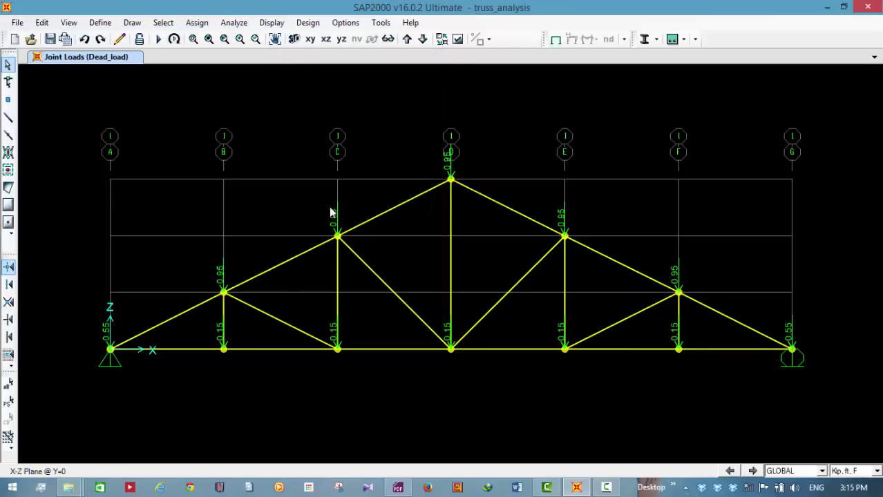
Step: Set the MODAL load case to Do Not Run and run the analysis for the DEAD case
click(237, 25)
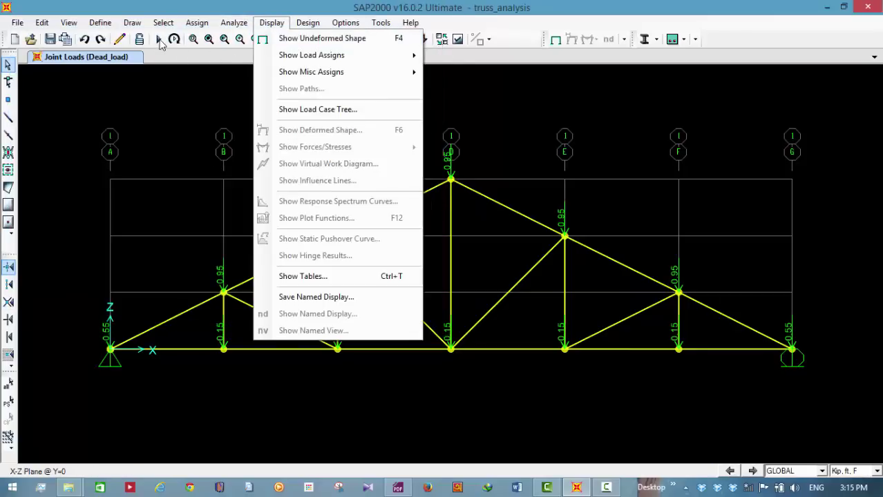
click(156, 88)
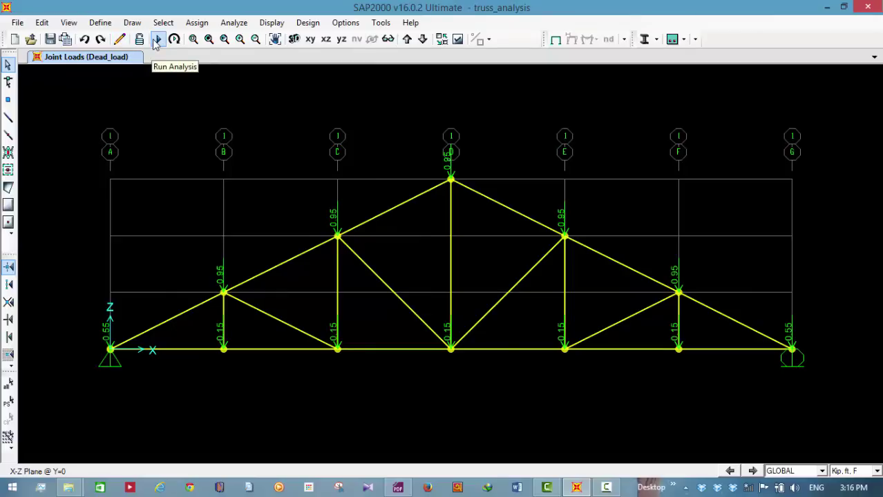
click(243, 25)
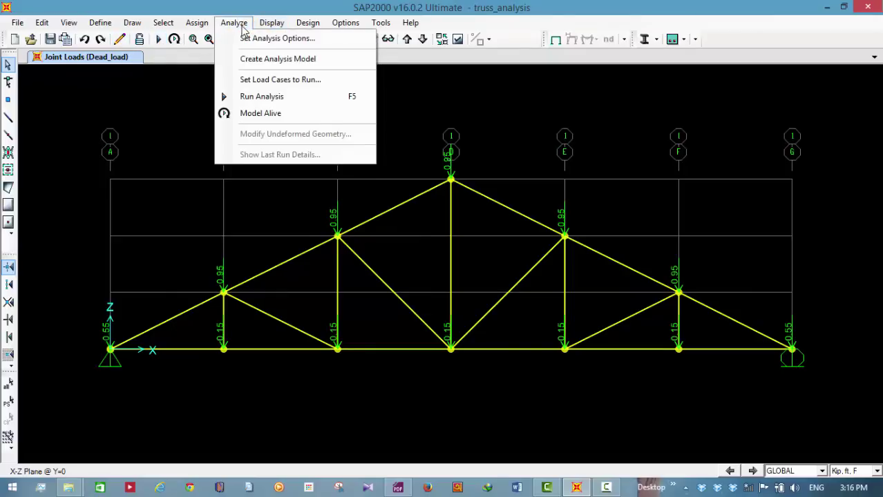
click(259, 101)
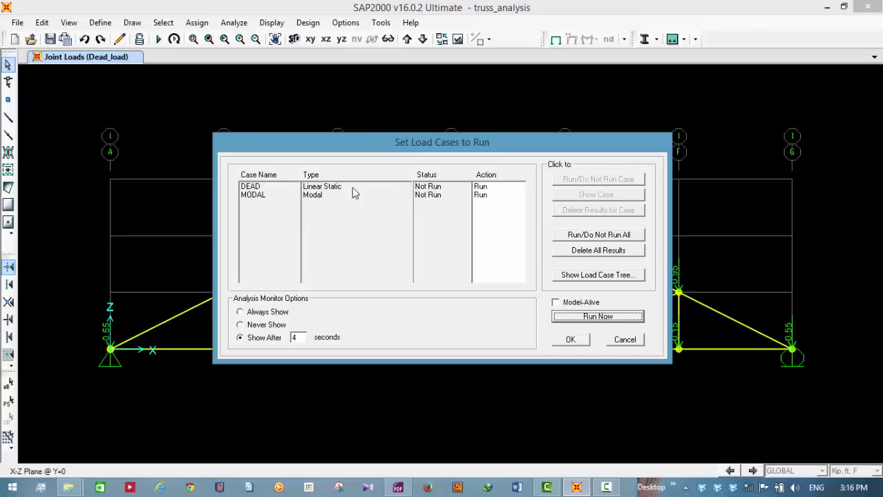
click(268, 196)
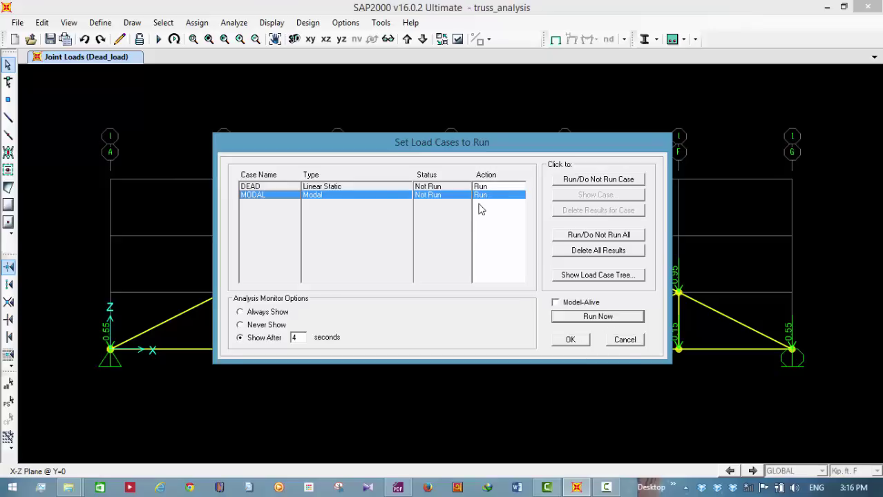
click(587, 181)
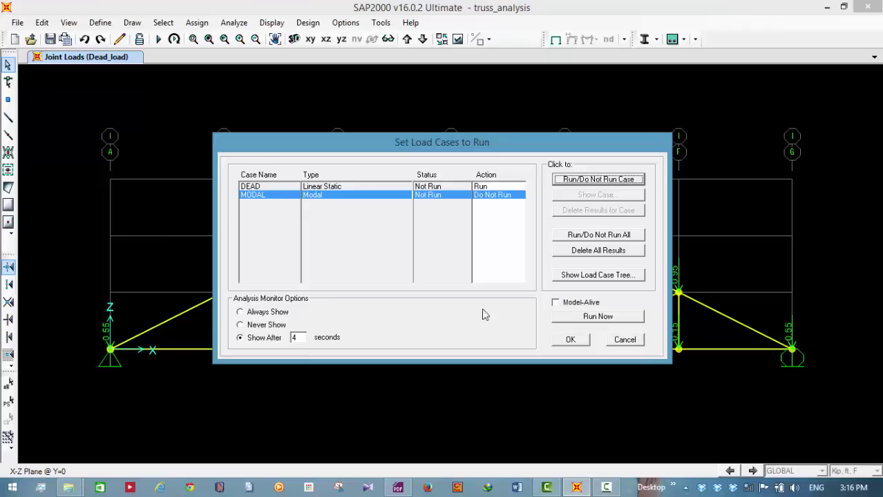
click(592, 317)
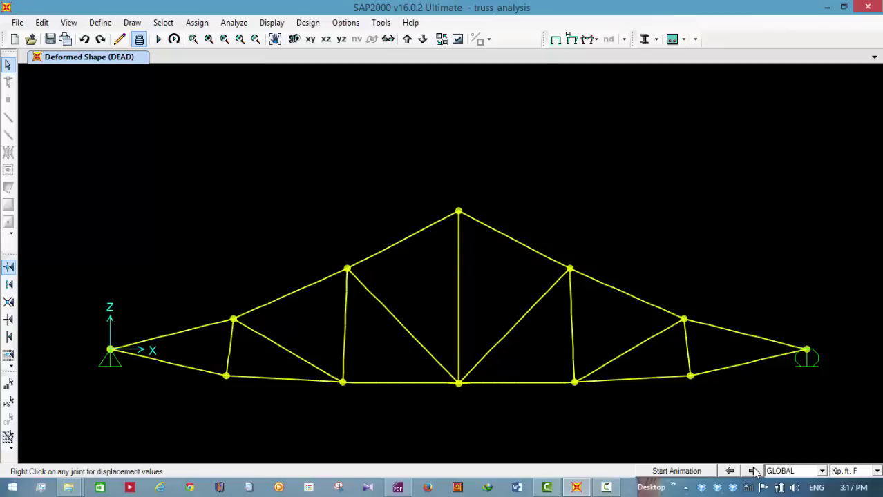
Step: Play and stop the deformed-shape animation, and display the filled axial force diagram of the frames for the DEAD case with auto scaling
click(684, 471)
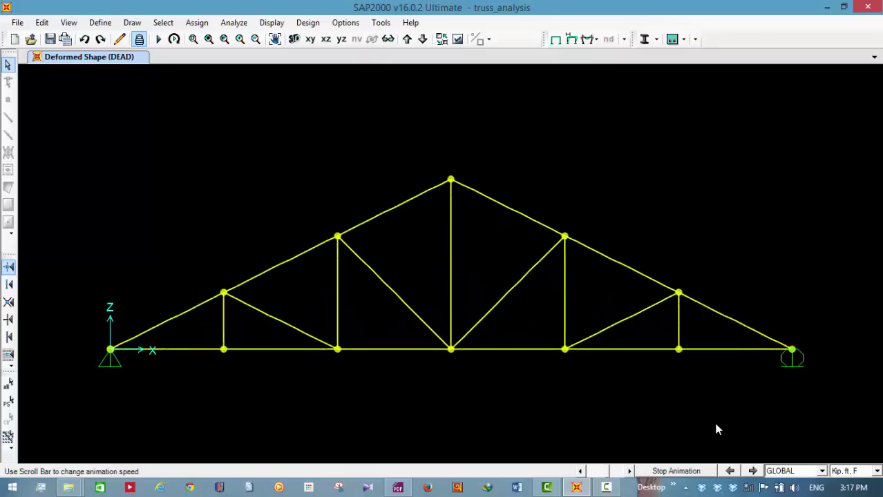
click(697, 473)
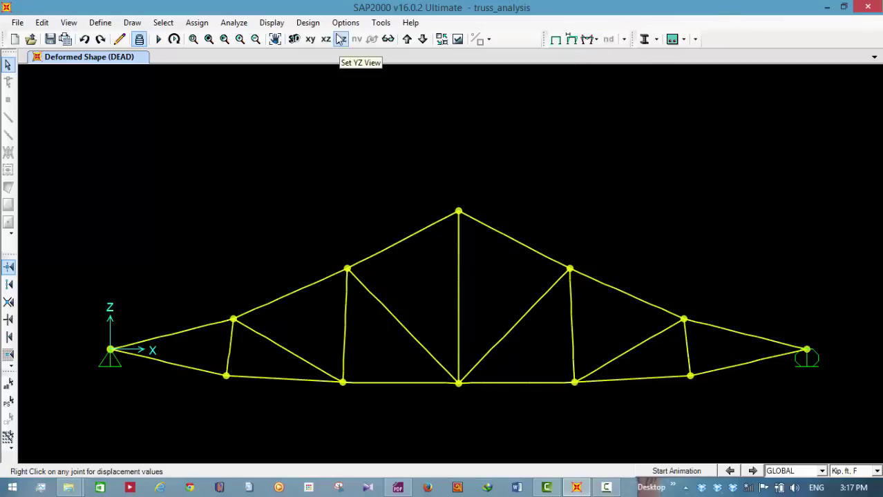
click(272, 23)
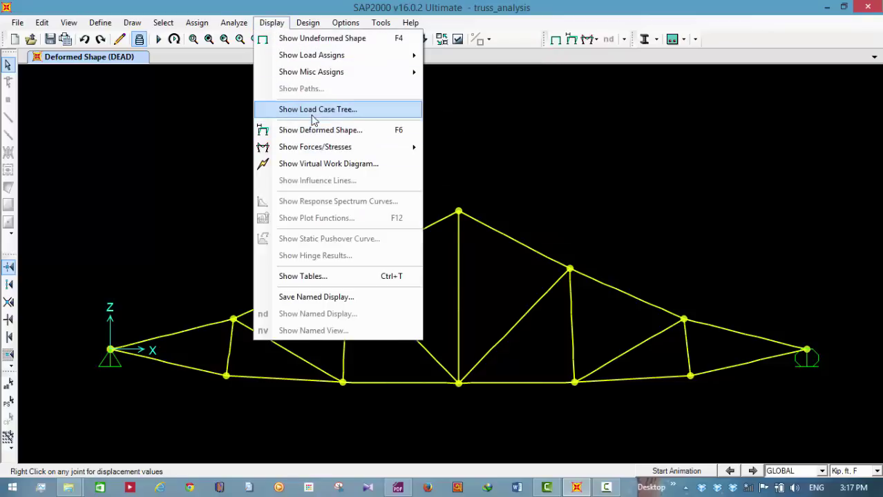
mouse_move(310, 151)
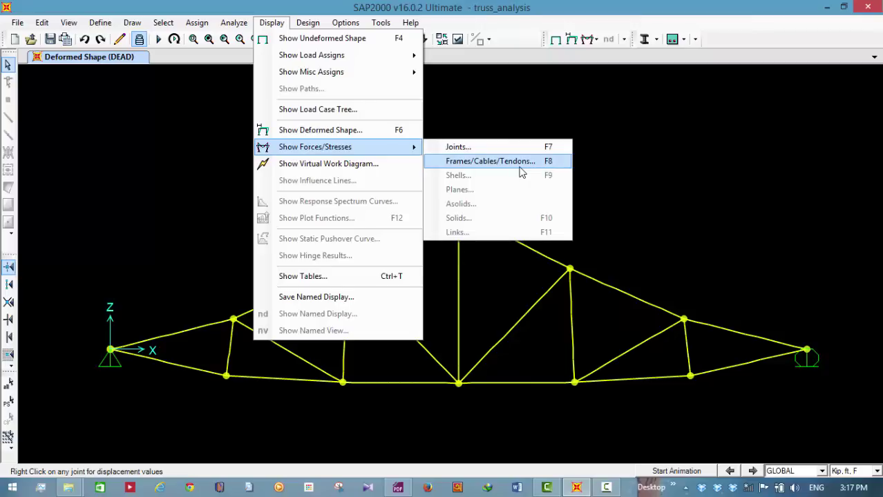
click(524, 164)
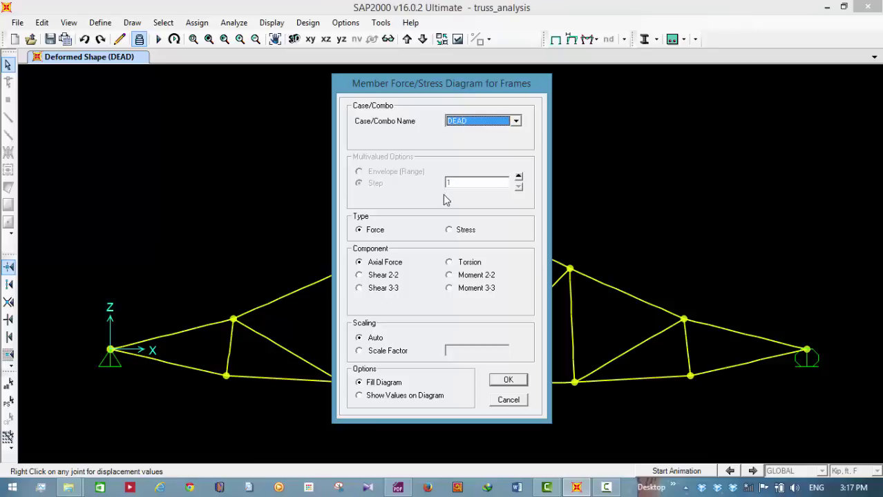
click(516, 121)
click(502, 134)
click(508, 381)
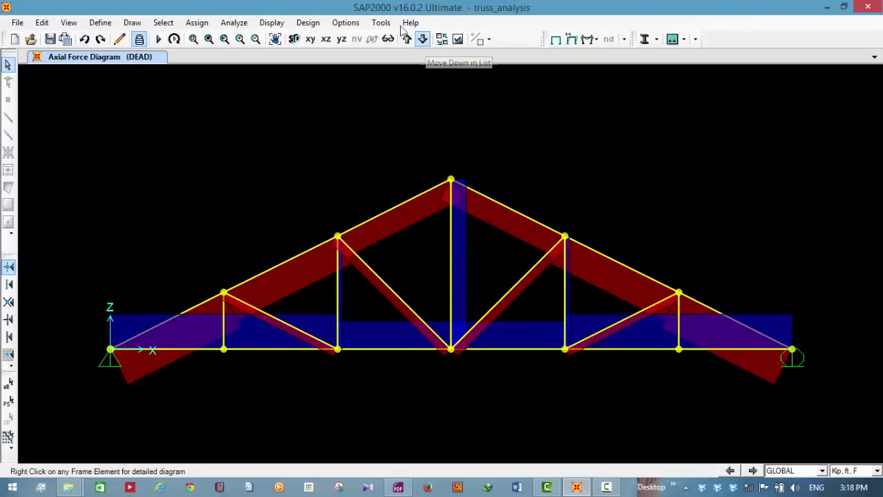
Step: Display the axial force diagram of the frames for the DEAD case with values shown on the diagram
click(265, 26)
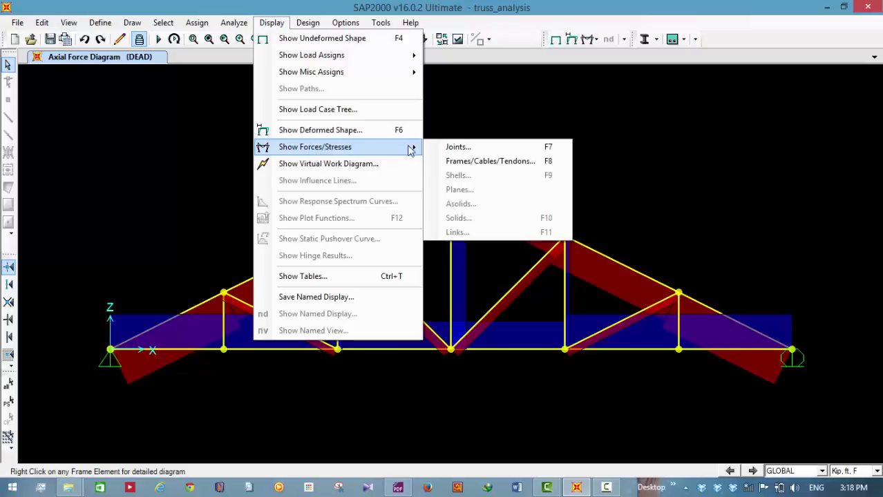
click(457, 162)
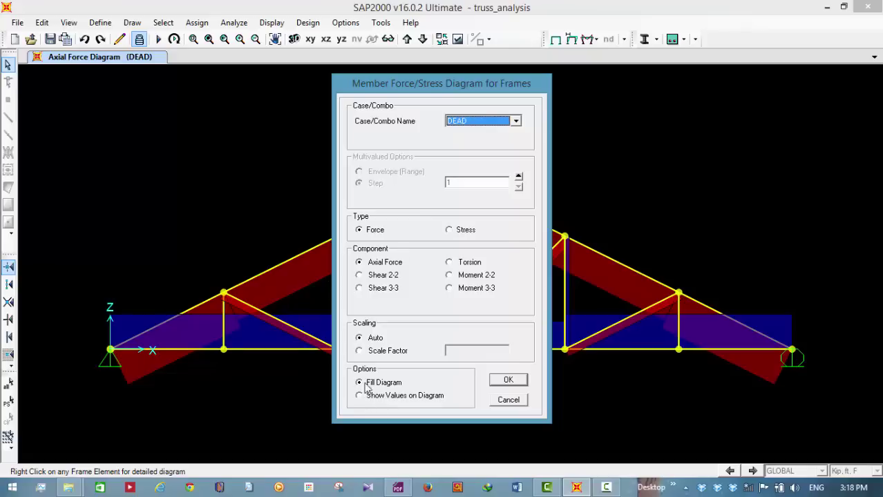
click(360, 398)
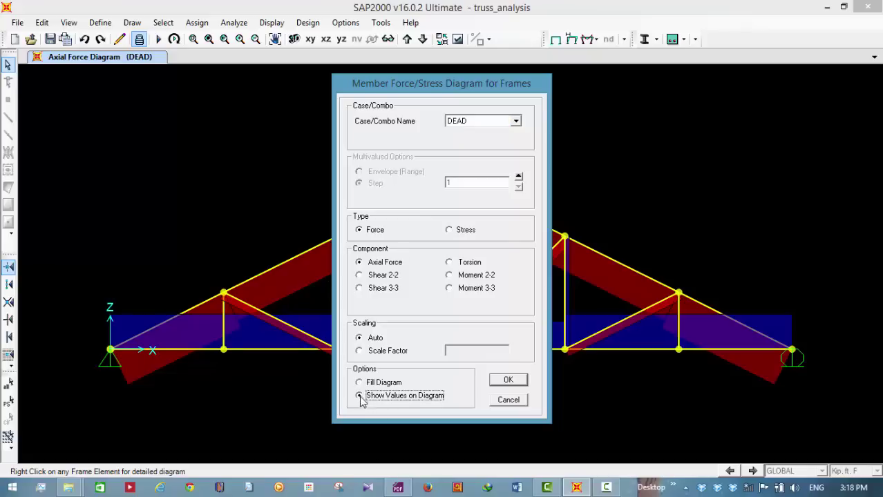
click(507, 380)
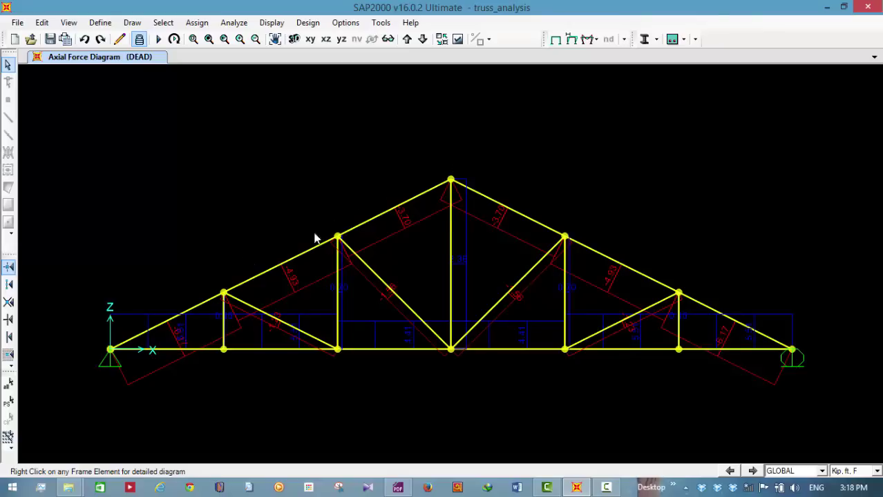
mouse_move(200, 309)
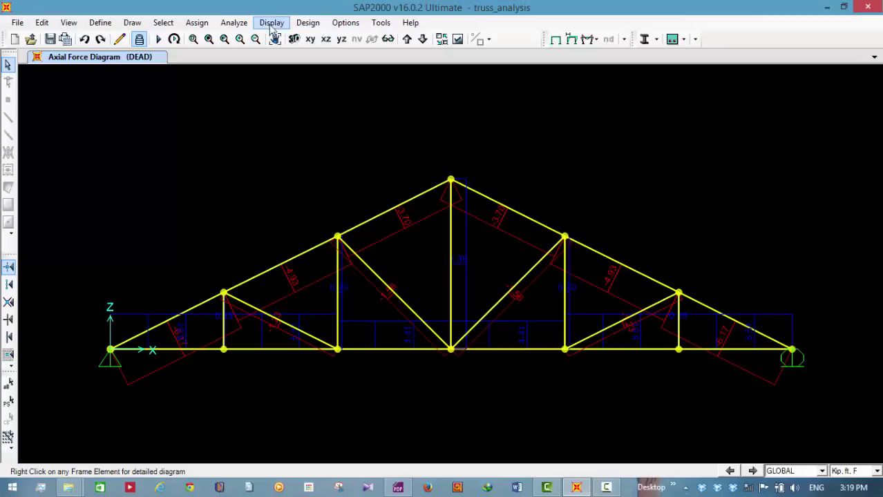
Step: Turn on the frame labels in the active window's display options
click(455, 40)
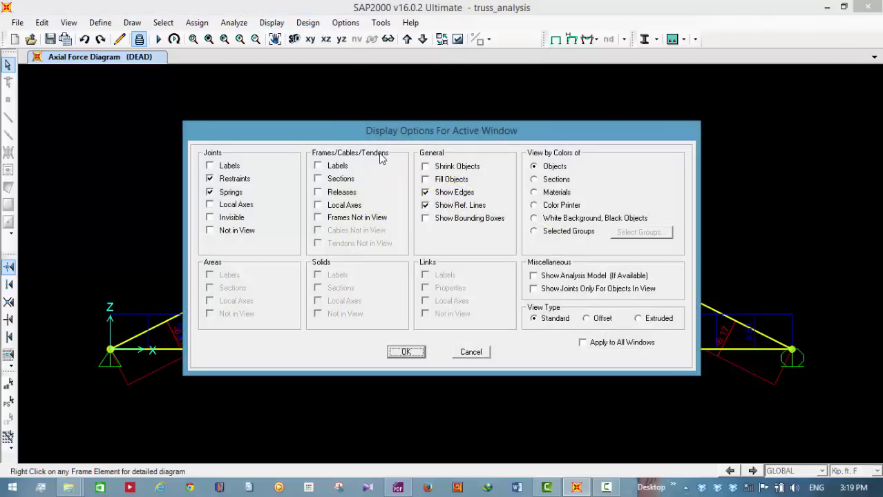
click(321, 167)
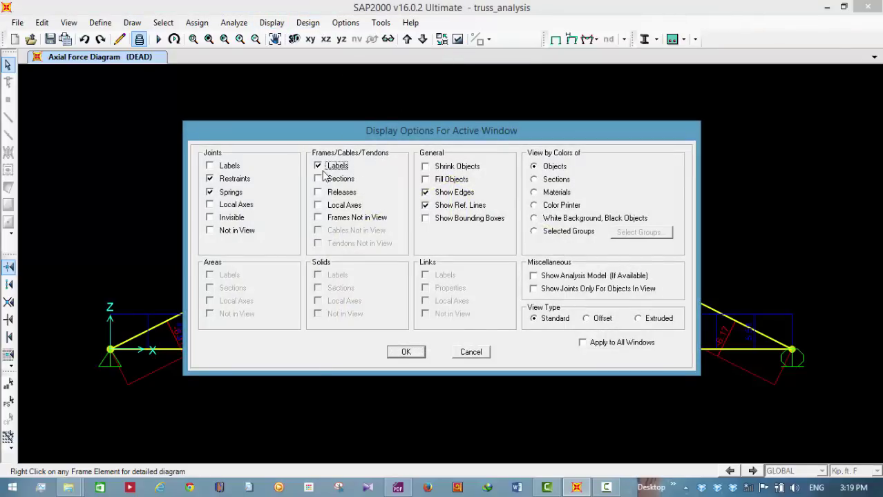
click(405, 353)
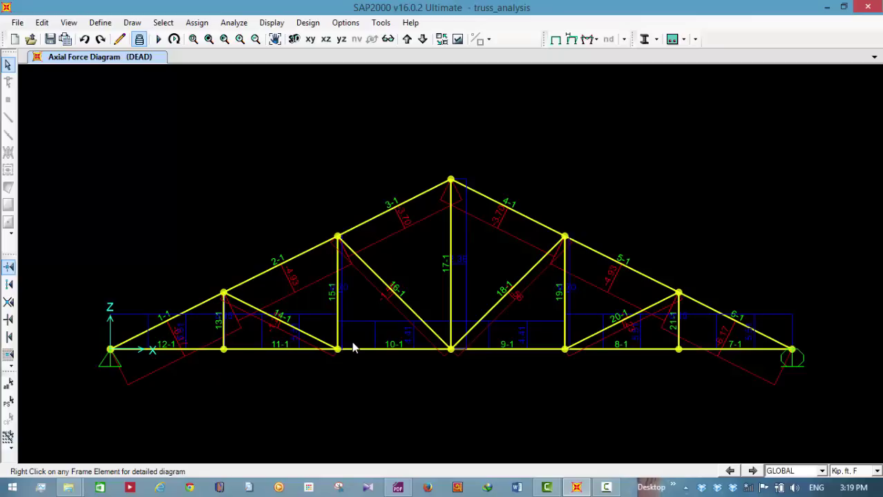
click(458, 39)
click(317, 166)
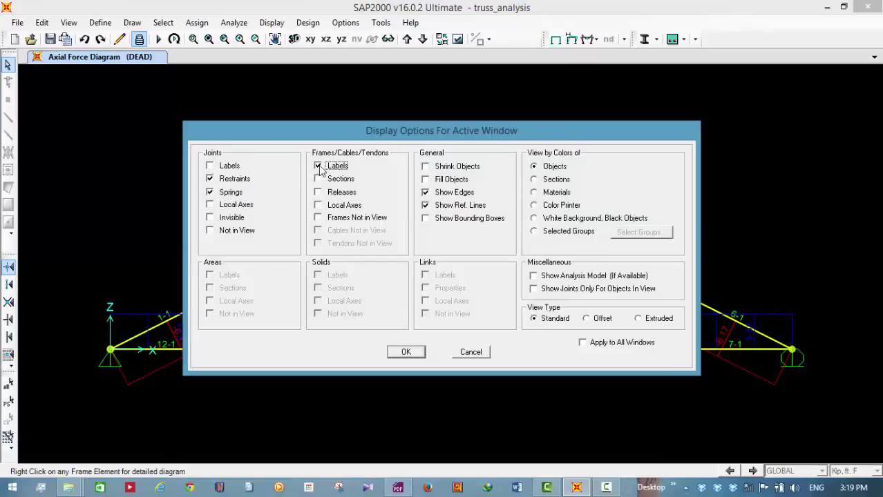
click(407, 356)
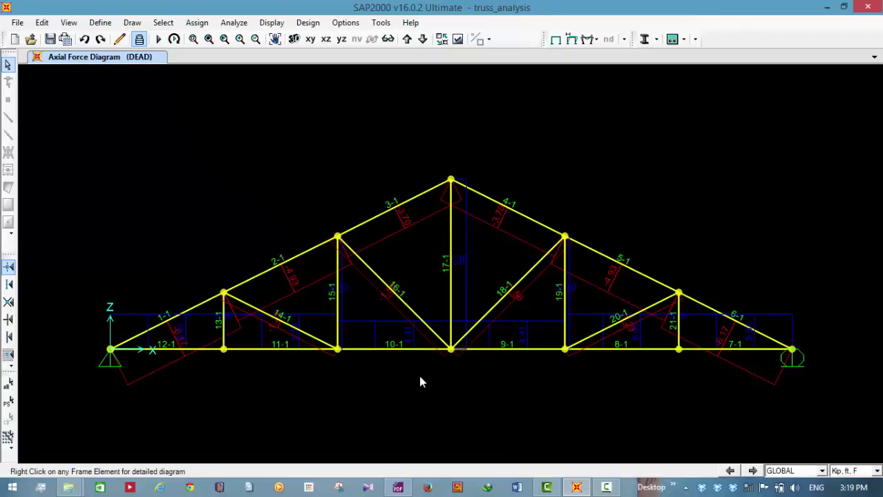
Step: Display the Frame Output tables from the analysis results and look through the columns of Element Forces - Frames
click(271, 22)
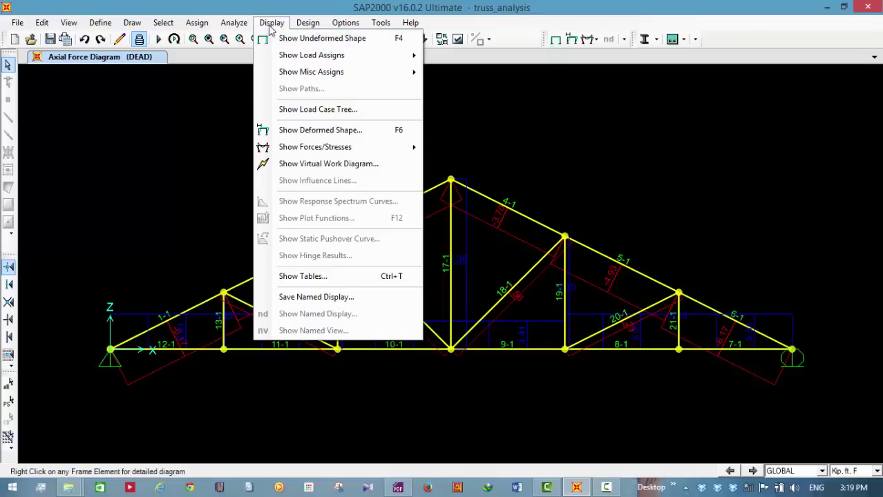
click(278, 277)
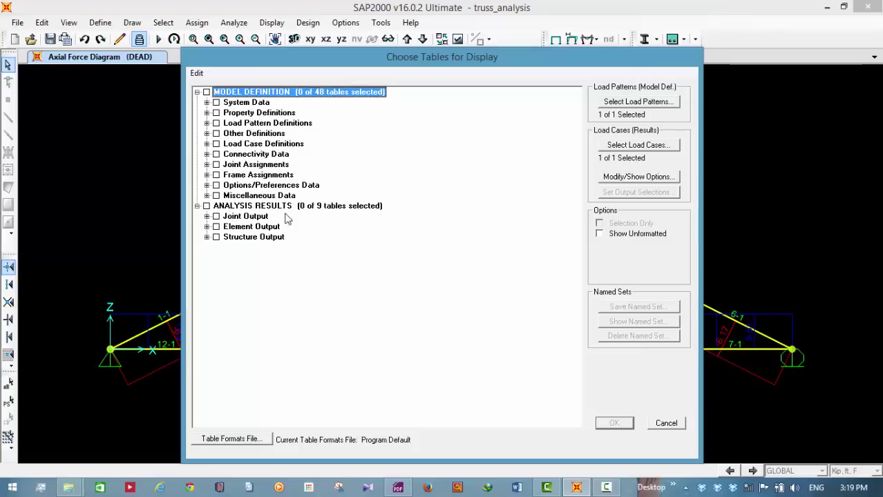
click(206, 226)
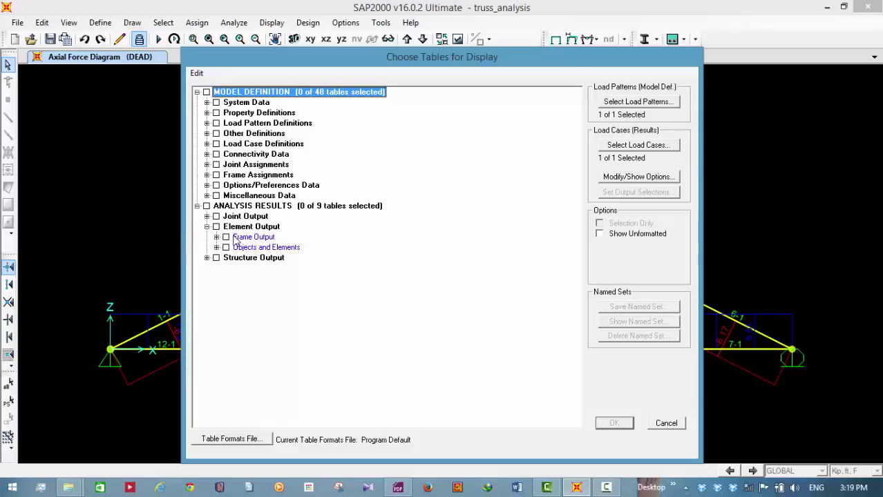
click(226, 237)
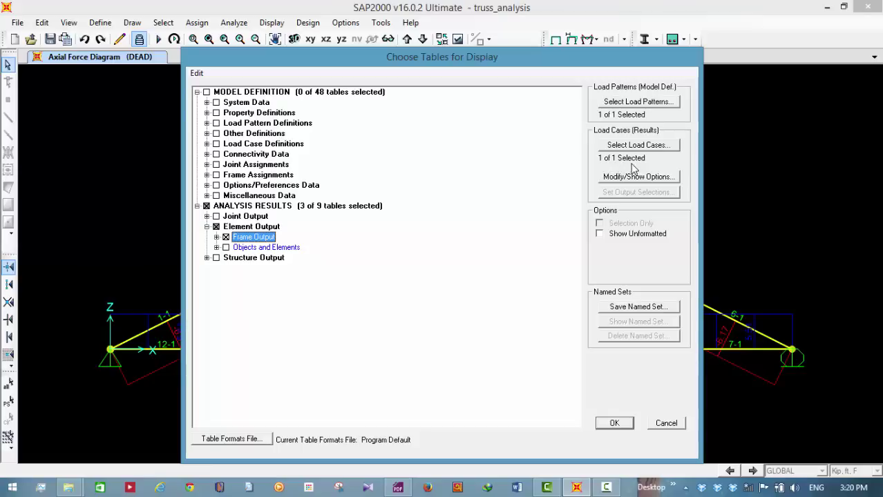
click(613, 424)
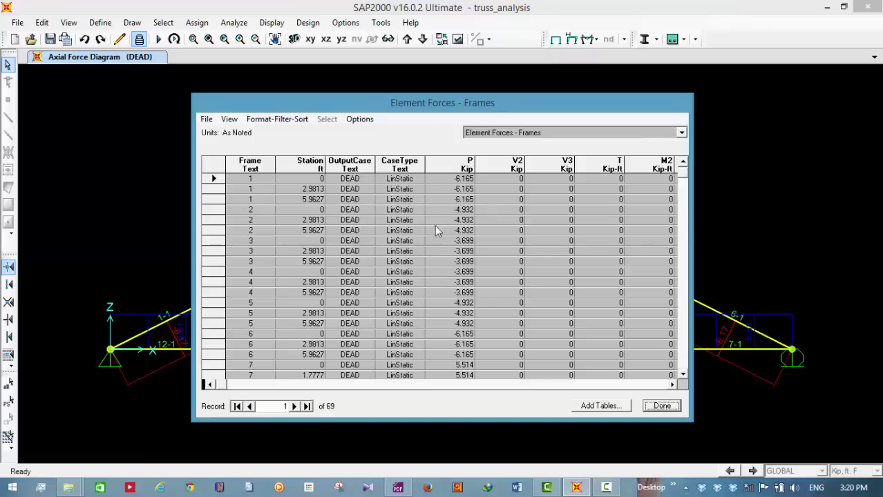
click(672, 384)
click(671, 384)
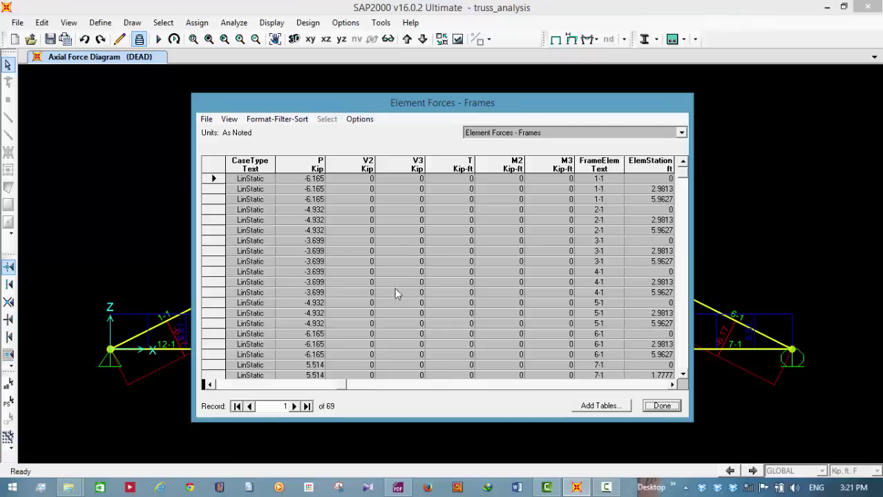
Step: Export the current Element Forces - Frames table to Excel and bring up the new workbook full screen
click(211, 121)
mouse_move(221, 136)
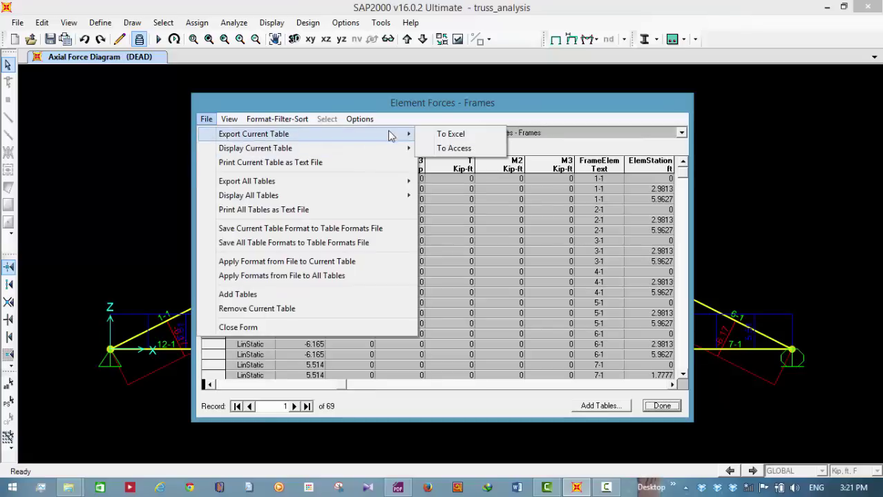
click(430, 137)
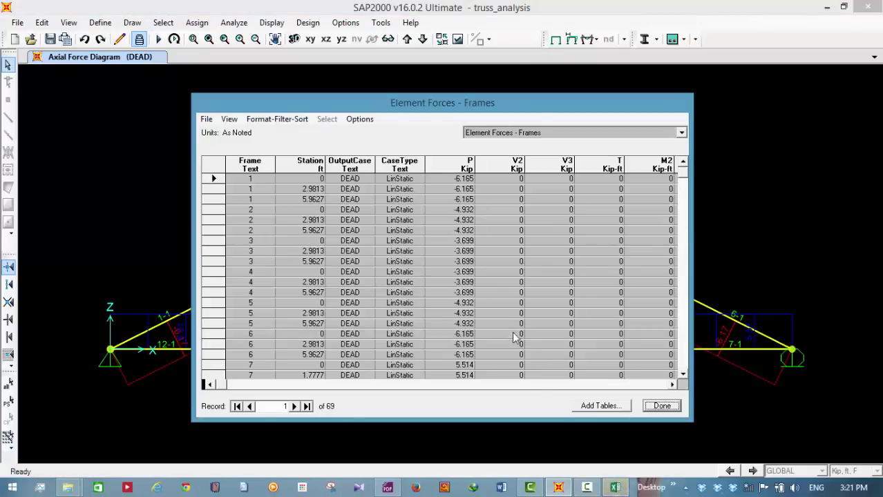
click(612, 488)
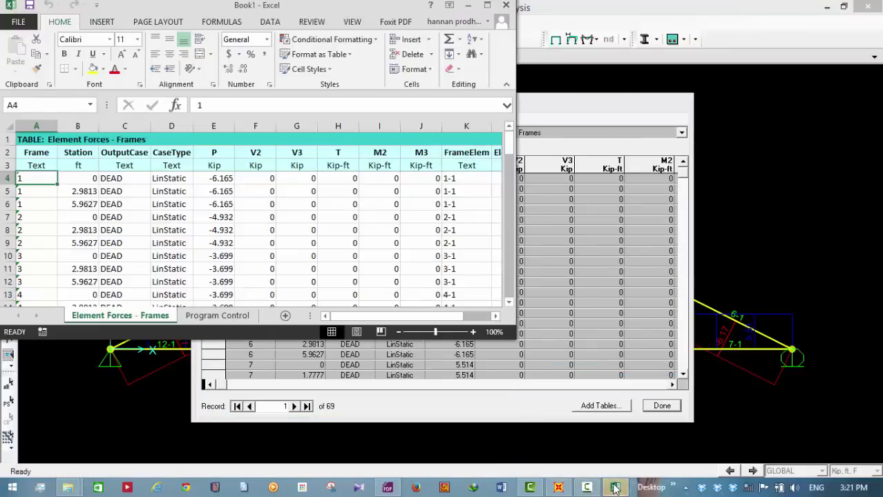
click(486, 9)
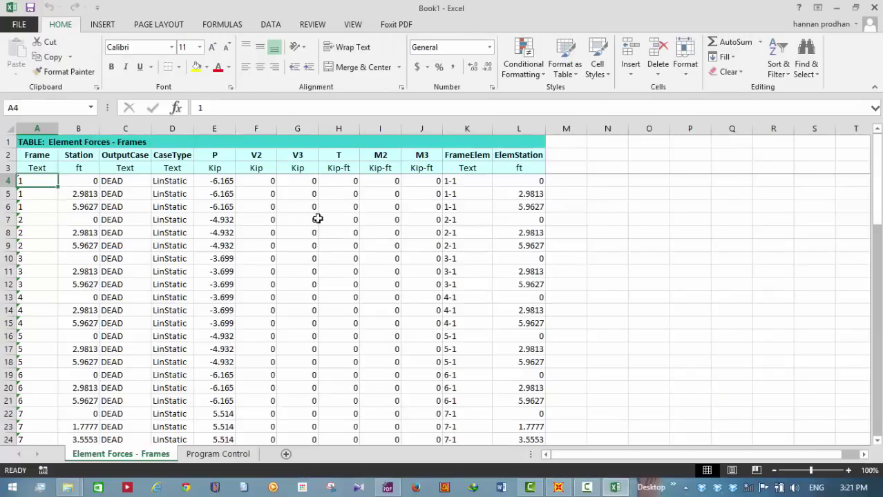
Step: Review the exported frame forces in Excel, return to SAP2000 and close the element forces table
scroll(124, 261, down, 19)
scroll(131, 266, up, 19)
scroll(238, 248, down, 9)
scroll(241, 250, up, 9)
click(846, 8)
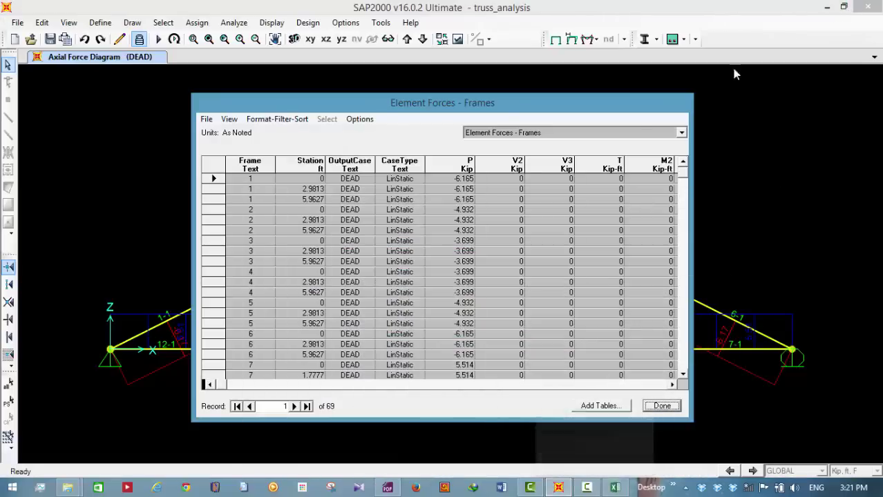
click(661, 406)
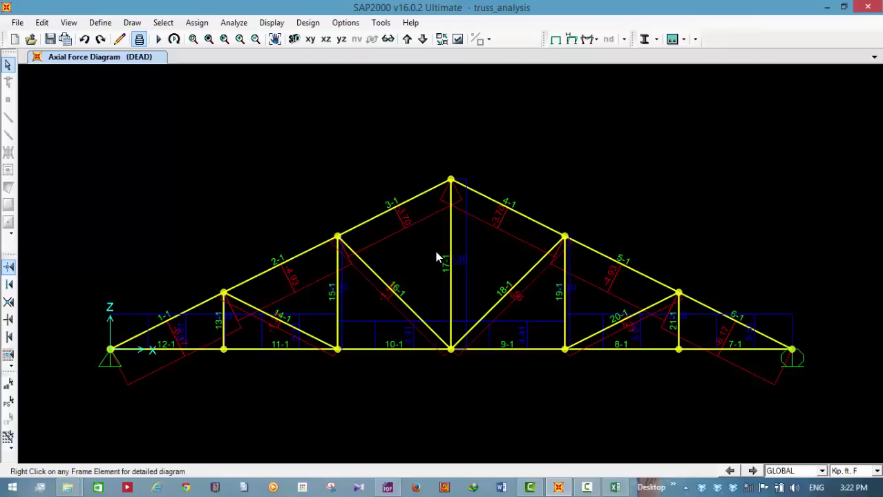
Step: Set up graphics printing with the Foxit PhantomPDF Printer, A4 paper and landscape orientation
click(17, 23)
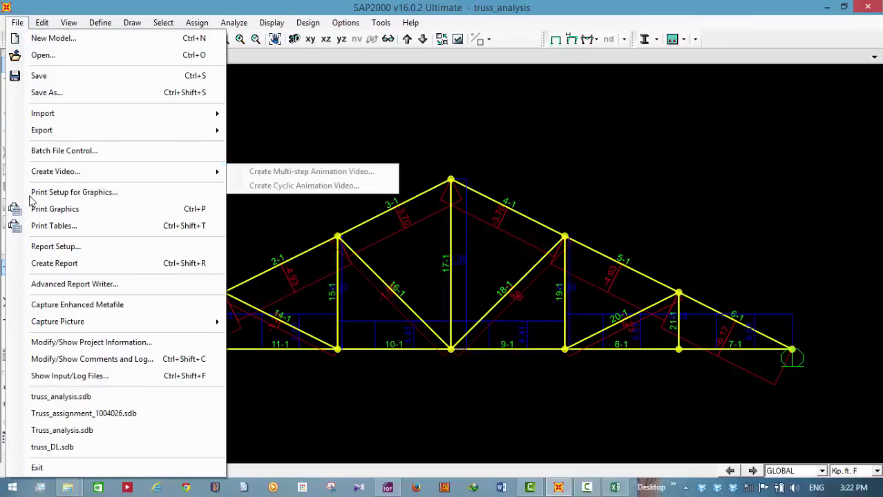
click(75, 196)
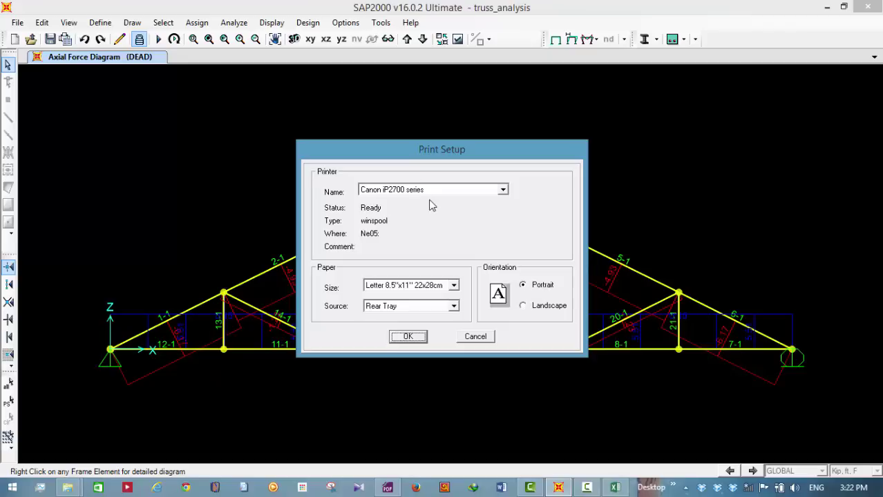
click(504, 190)
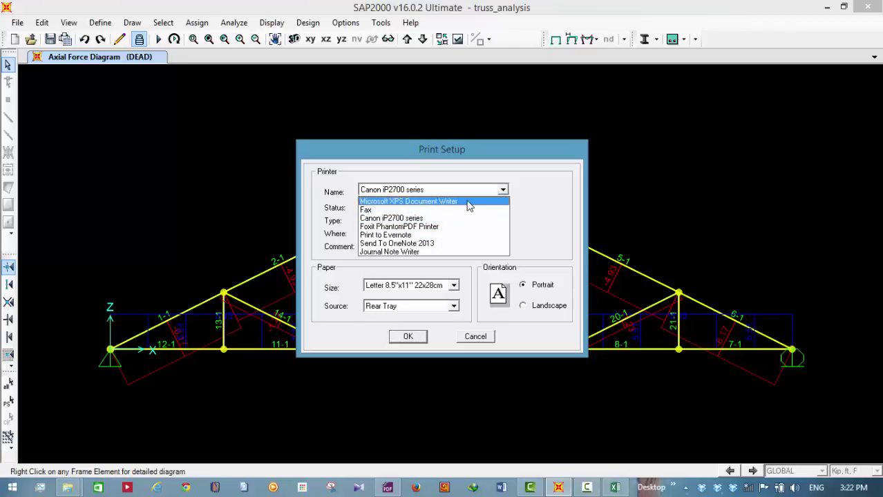
click(435, 228)
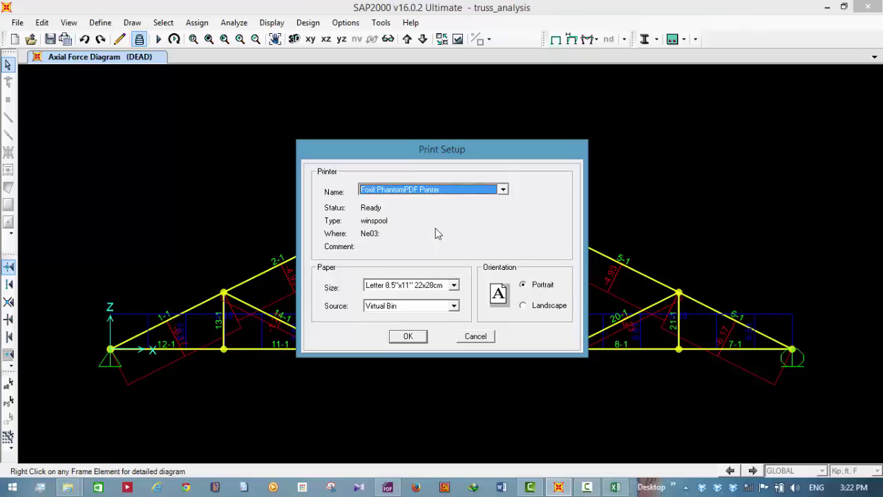
click(455, 286)
click(392, 323)
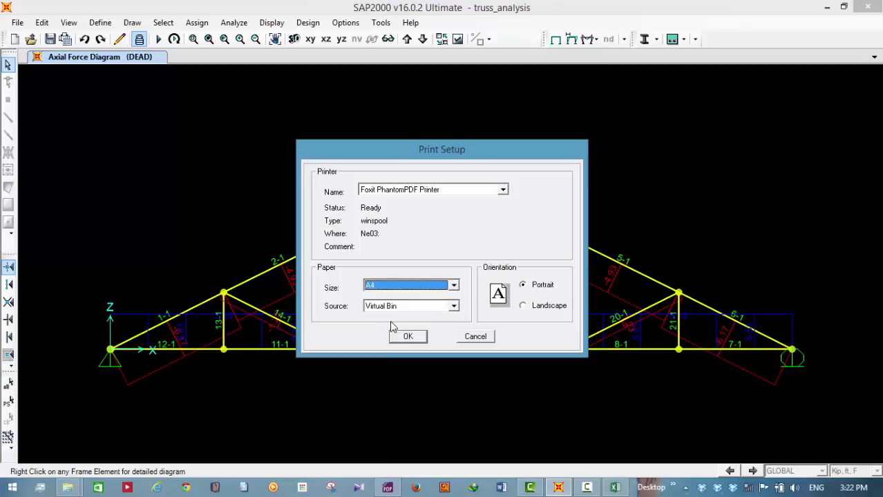
click(526, 308)
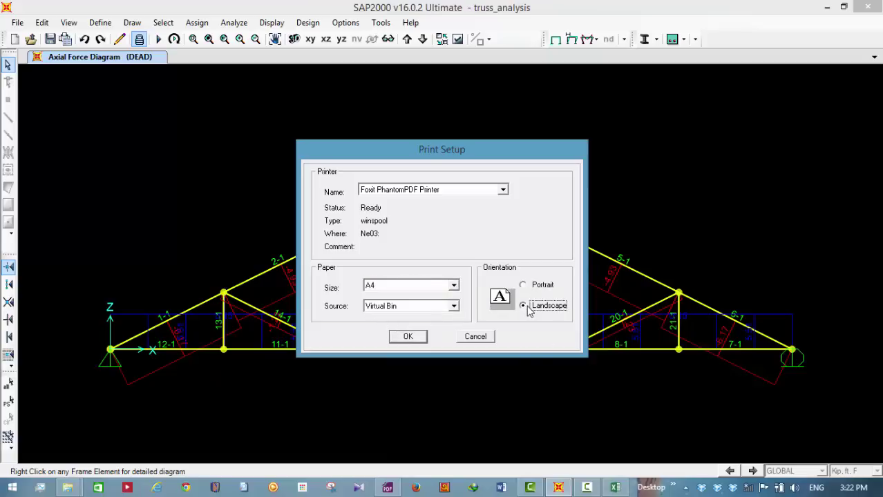
click(406, 337)
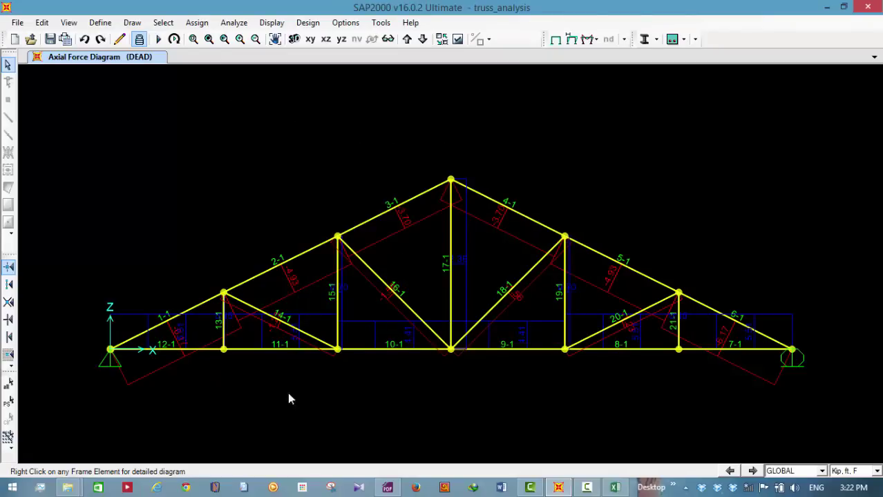
click(387, 487)
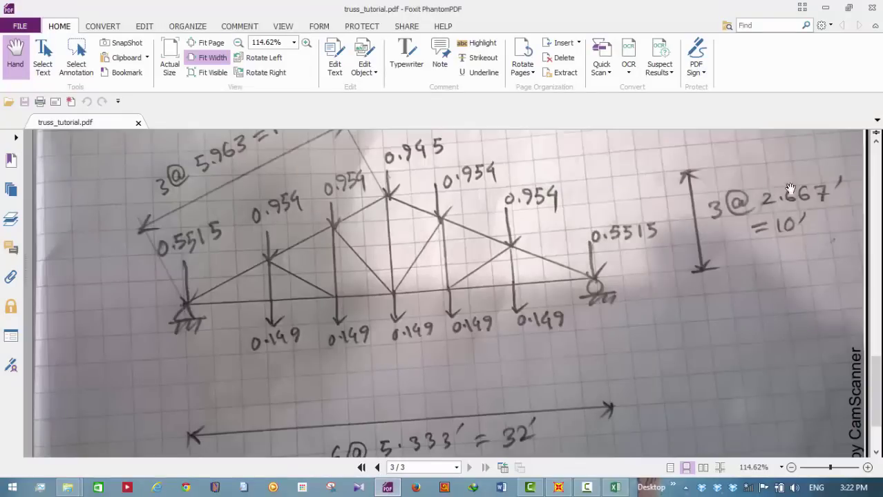
click(825, 8)
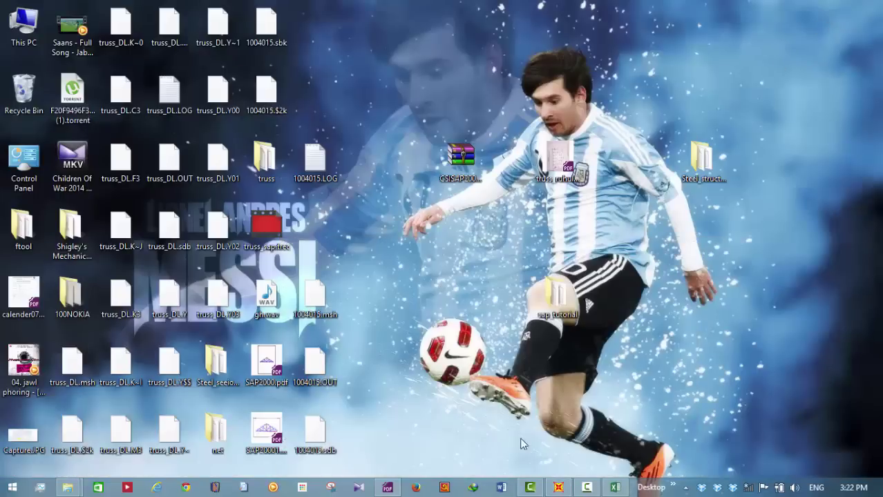
click(558, 488)
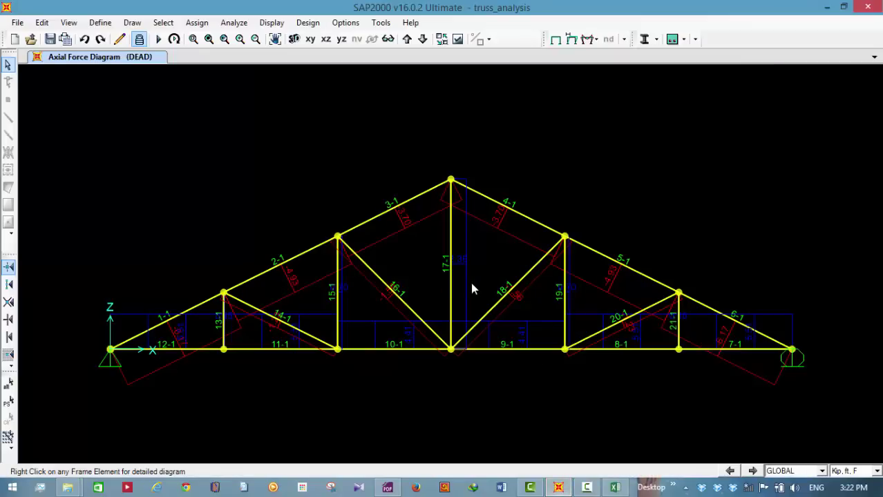
Step: Print the DEAD axial force diagram to PDF and choose the sap_tutorial folder on the Desktop as the save location
click(17, 23)
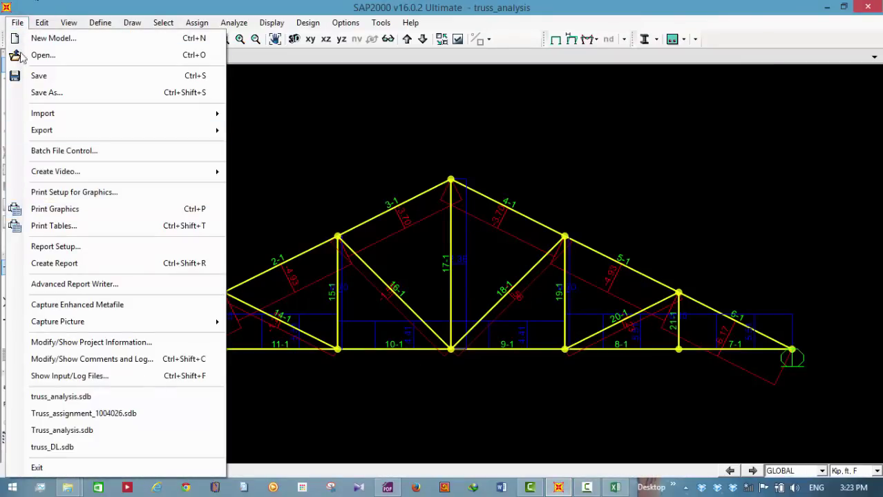
click(32, 214)
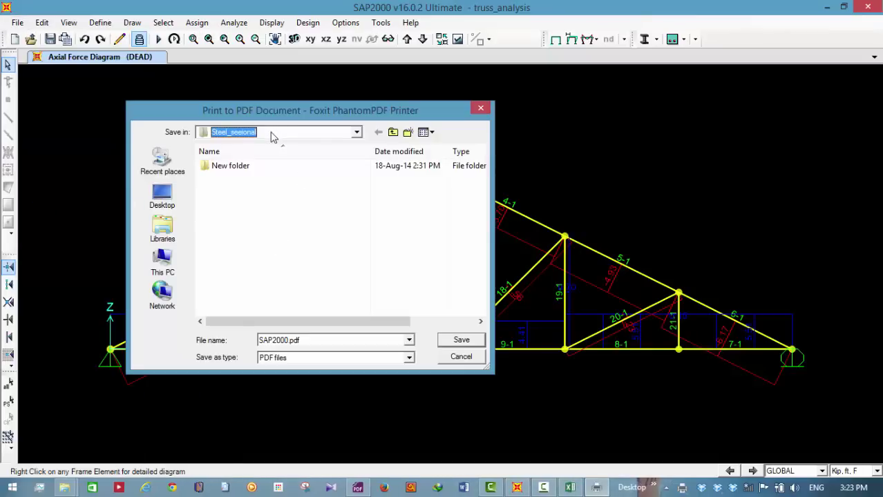
click(163, 198)
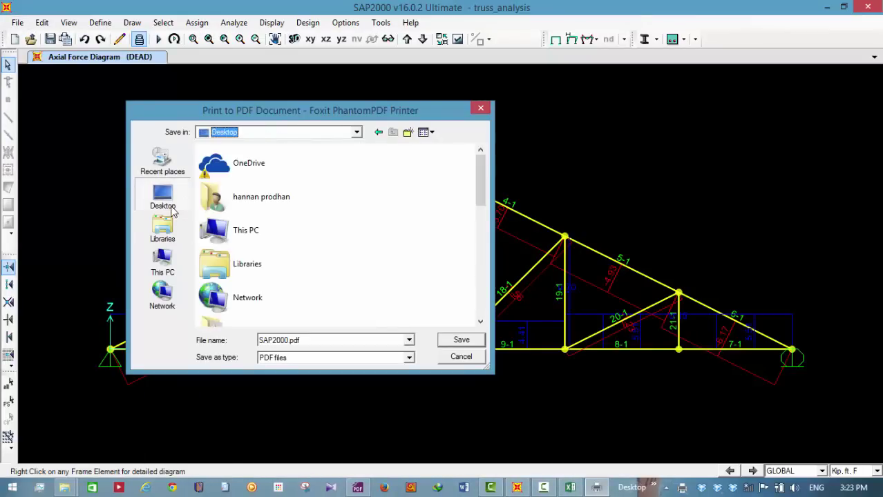
drag(481, 185, 481, 256)
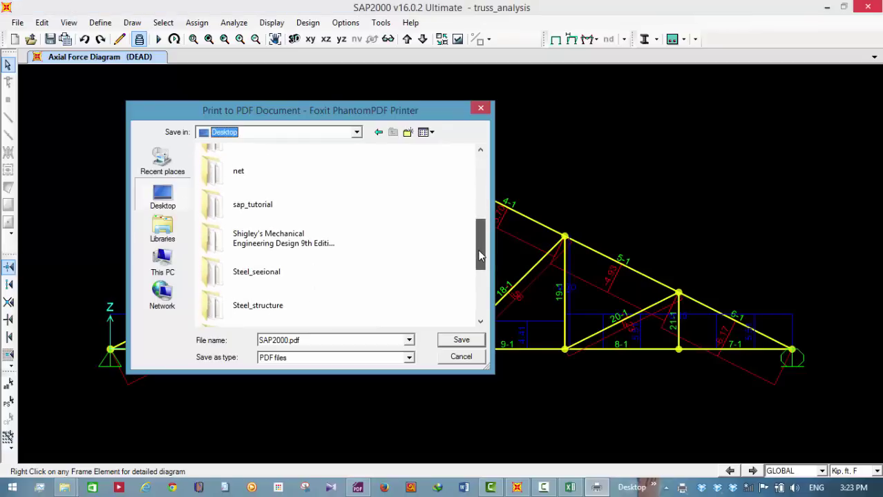
double_click(268, 208)
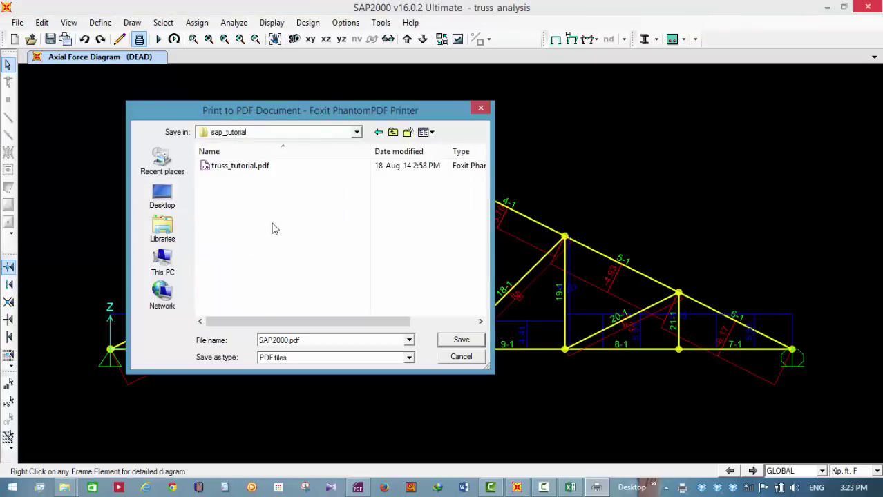
Step: Name the printed PDF Dead_load and save it
double_click(290, 340)
click(289, 340)
key(BackSpace)
key(BackSpace)
key(BackSpace)
key(BackSpace)
key(BackSpace)
key(BackSpace)
key(BackSpace)
text(Dead_load)
key(Return)
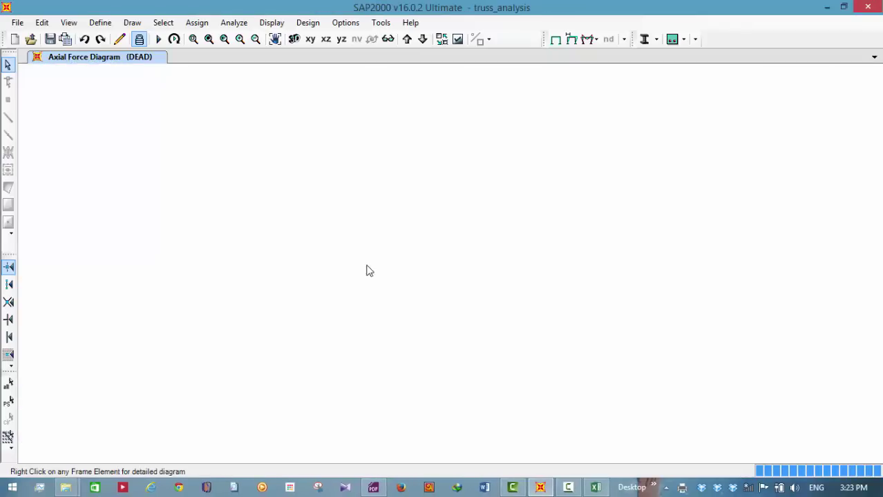
Step: Examine the member forces, page header and footer of the printed Dead_load.pdf, and return to SAP2000
scroll(371, 272, down, 3)
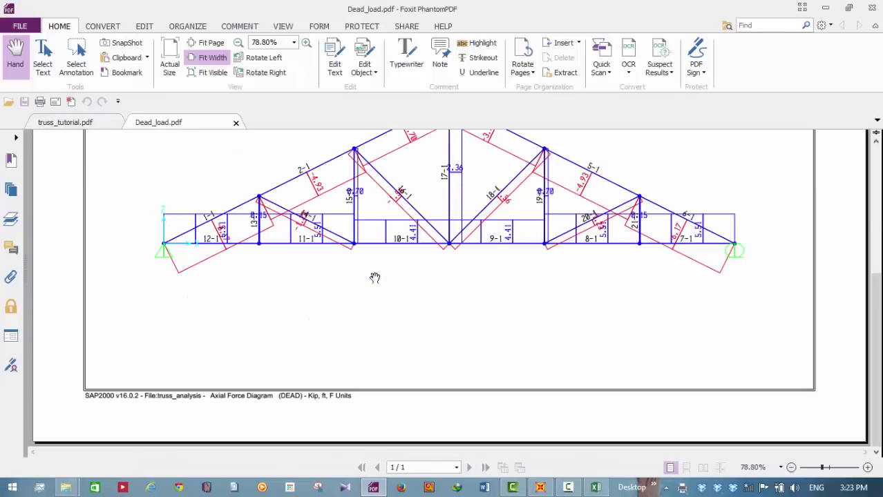
scroll(367, 282, up, 1)
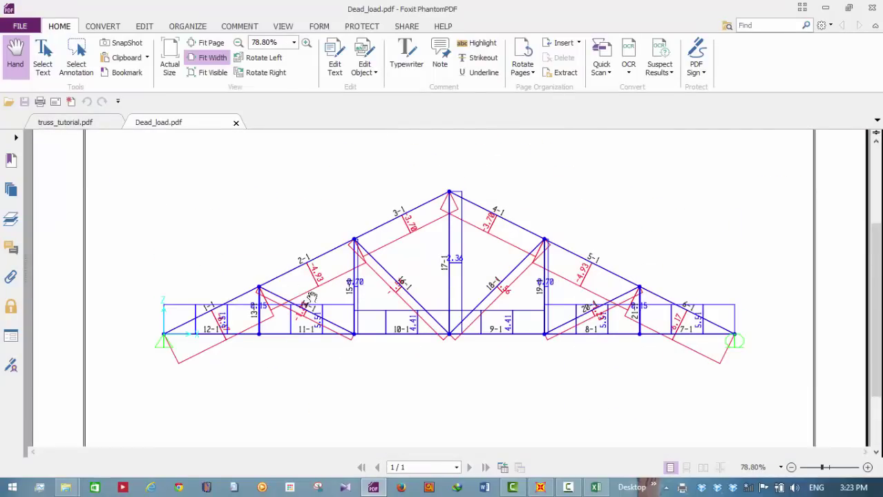
scroll(629, 361, down, 3)
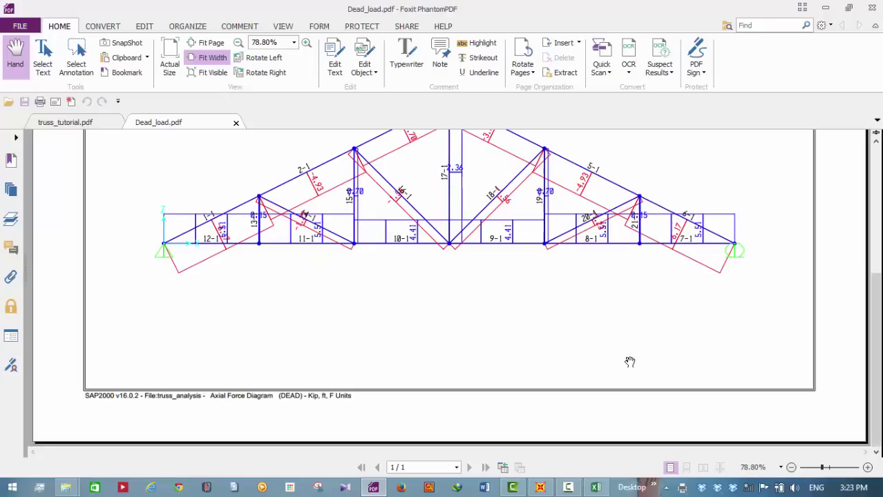
scroll(593, 342, up, 5)
scroll(591, 339, down, 5)
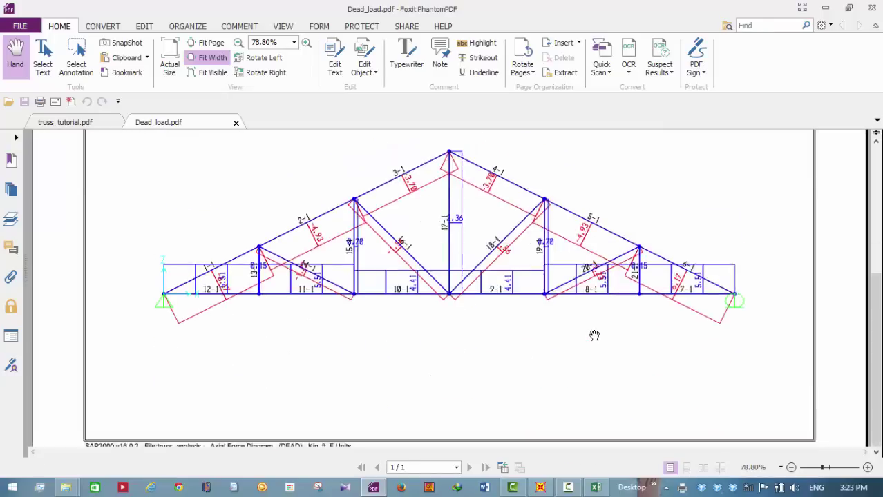
scroll(556, 317, up, 4)
scroll(557, 313, up, 2)
scroll(557, 313, down, 5)
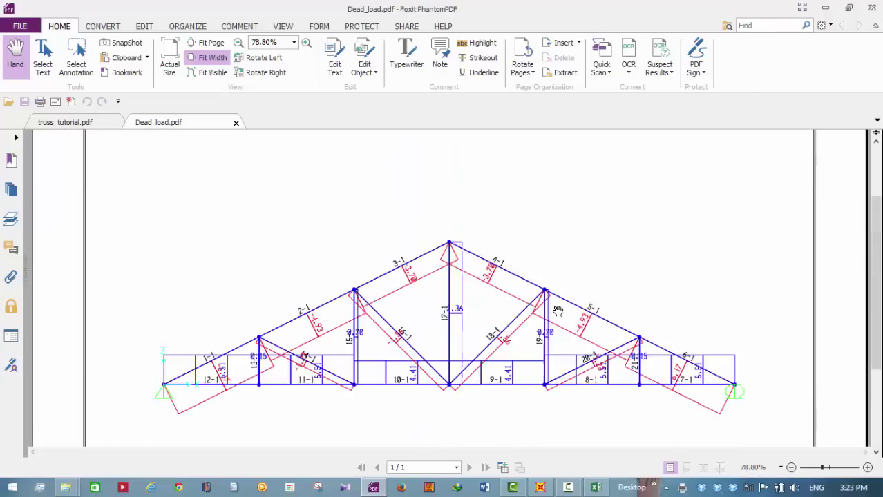
scroll(448, 430, up, 5)
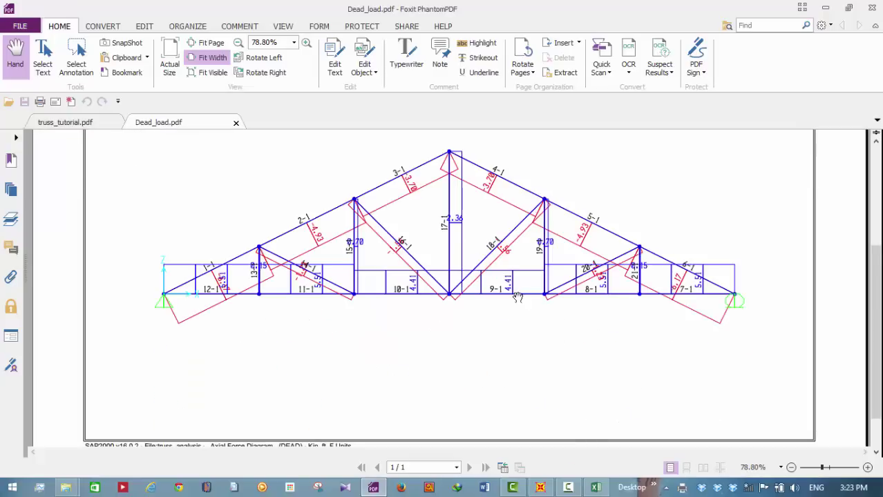
scroll(532, 288, up, 3)
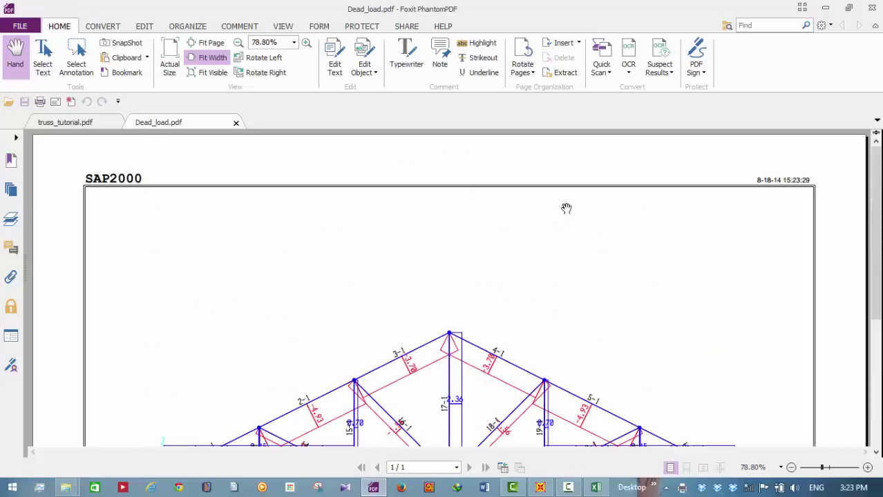
scroll(815, 242, down, 3)
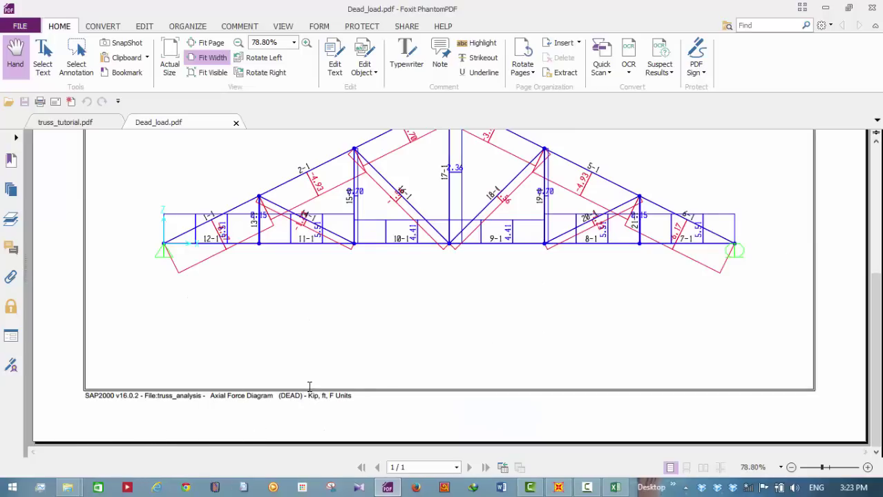
click(825, 7)
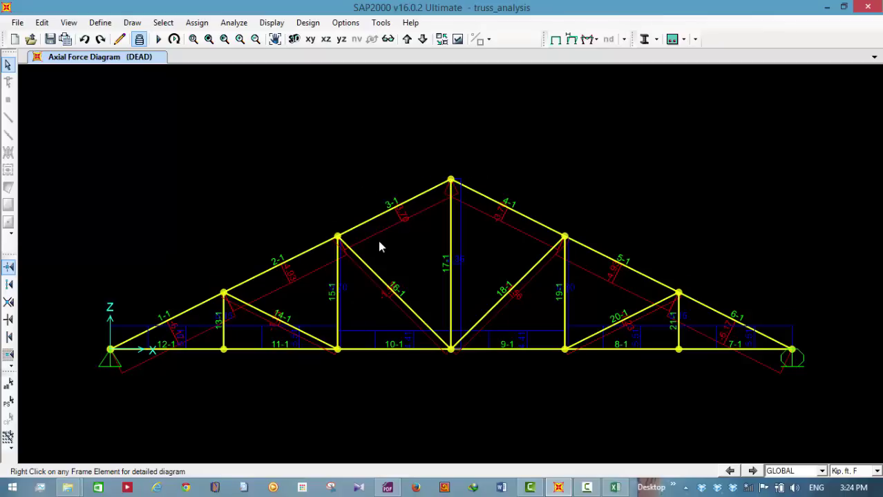
Step: Show the joint loads of the Dead_load pattern as forces with loading values on the truss
click(278, 22)
mouse_move(297, 60)
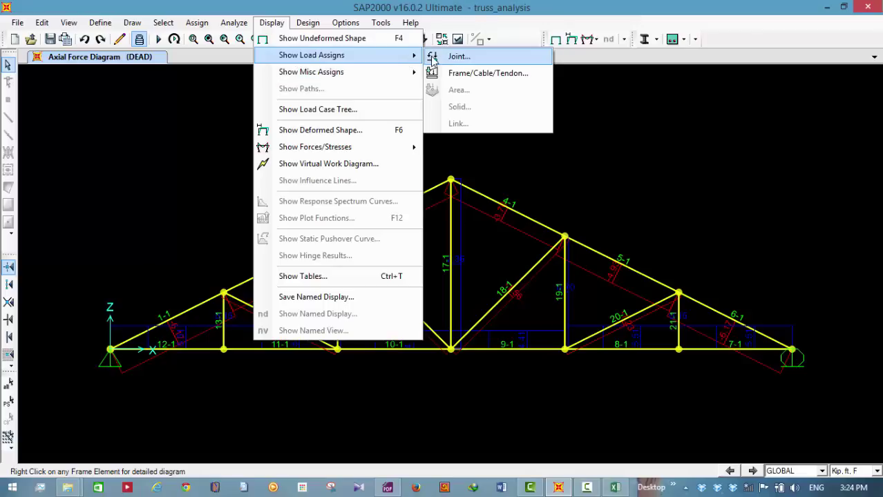
click(433, 60)
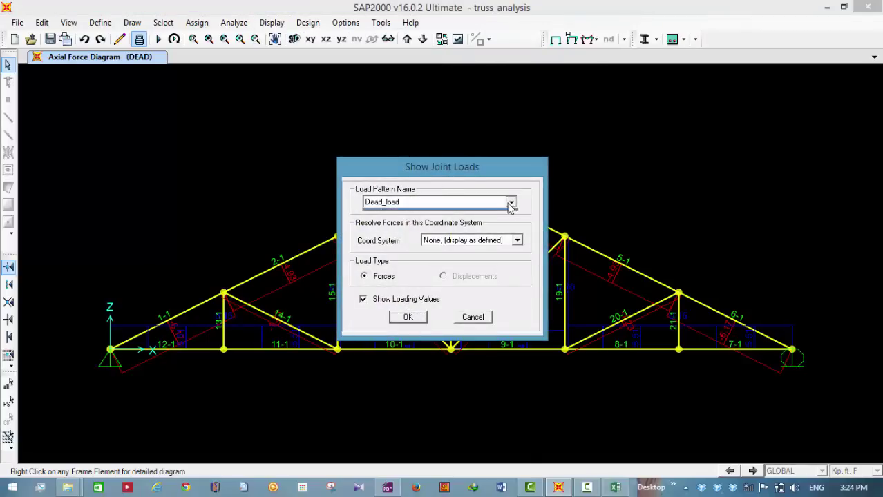
click(511, 202)
click(469, 207)
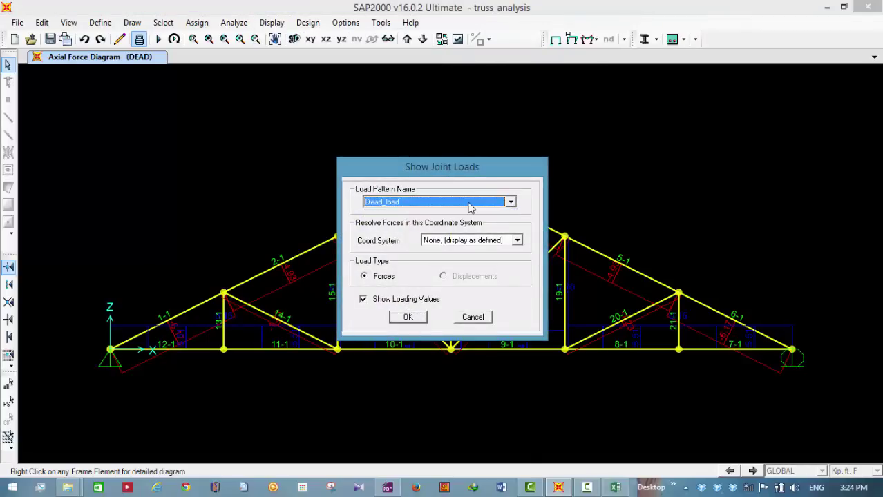
click(407, 317)
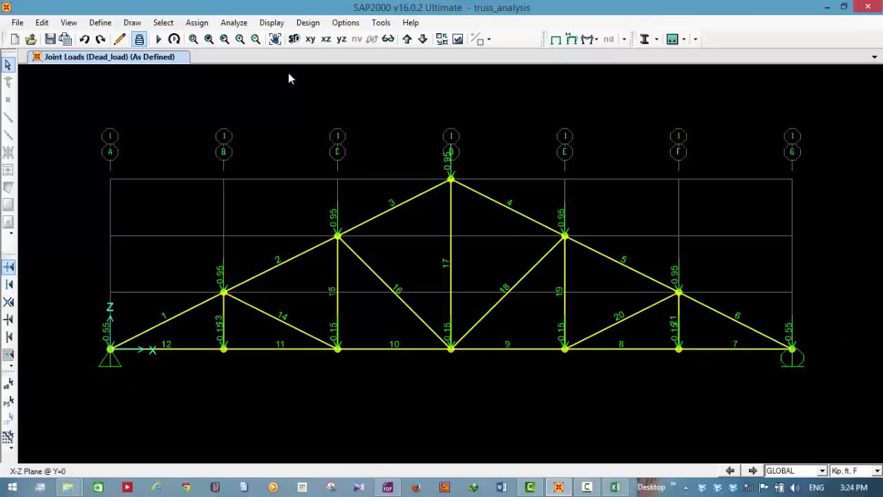
Step: Show the joint reaction forces for the DEAD case as arrows
click(276, 23)
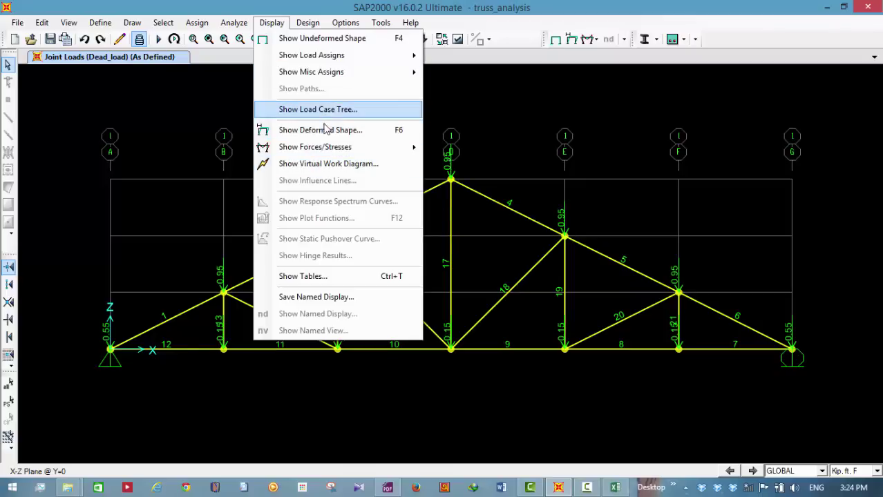
mouse_move(311, 148)
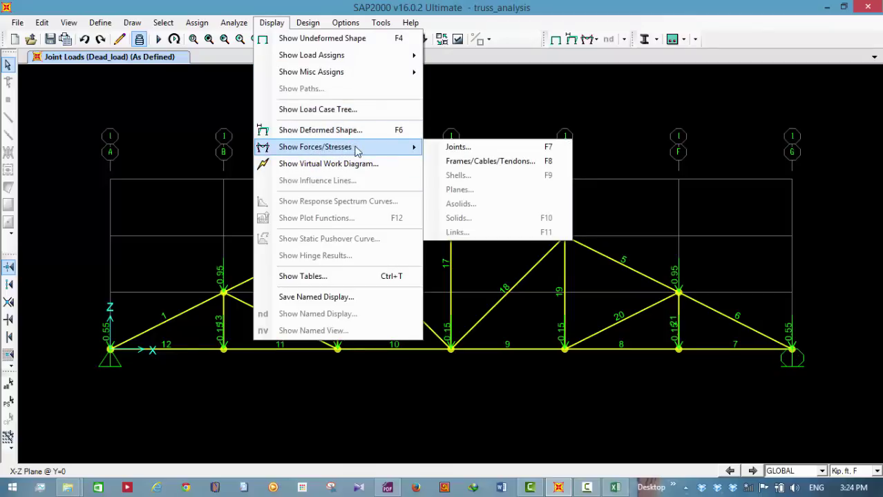
mouse_move(413, 149)
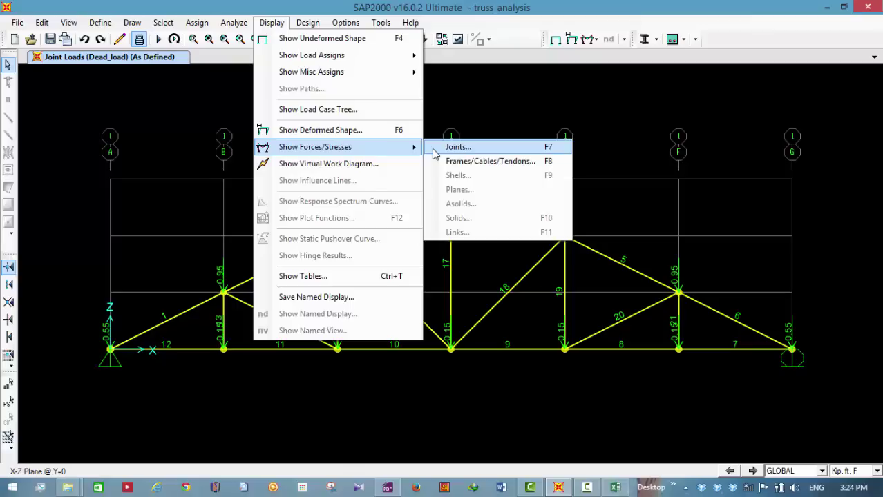
click(432, 149)
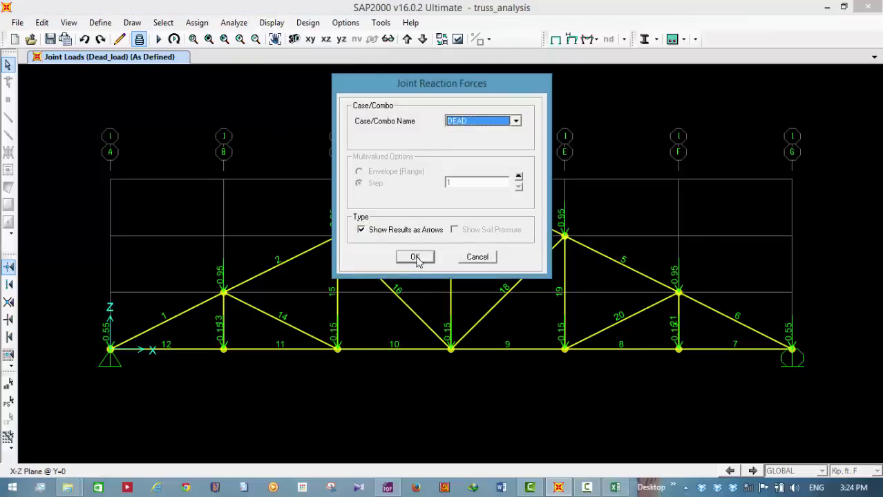
click(416, 258)
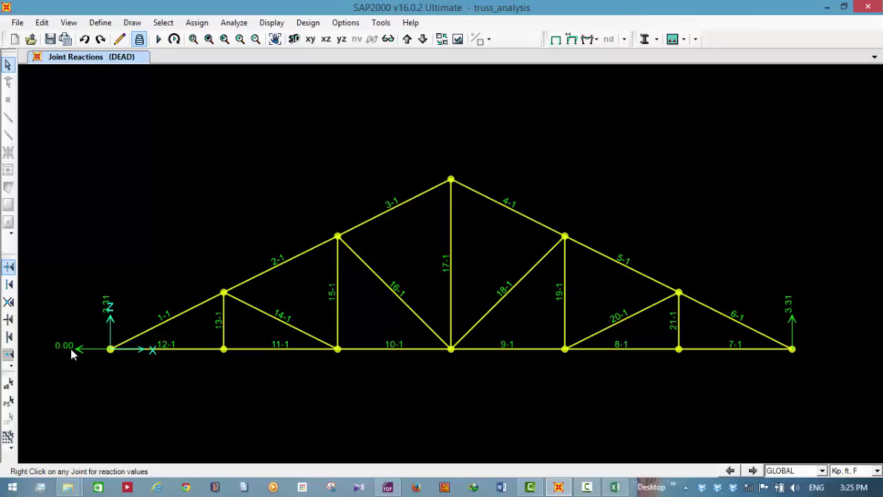
Step: Show the undeformed truss, followed by its deformed shape for the DEAD case with auto scaling and cubic curve
click(586, 40)
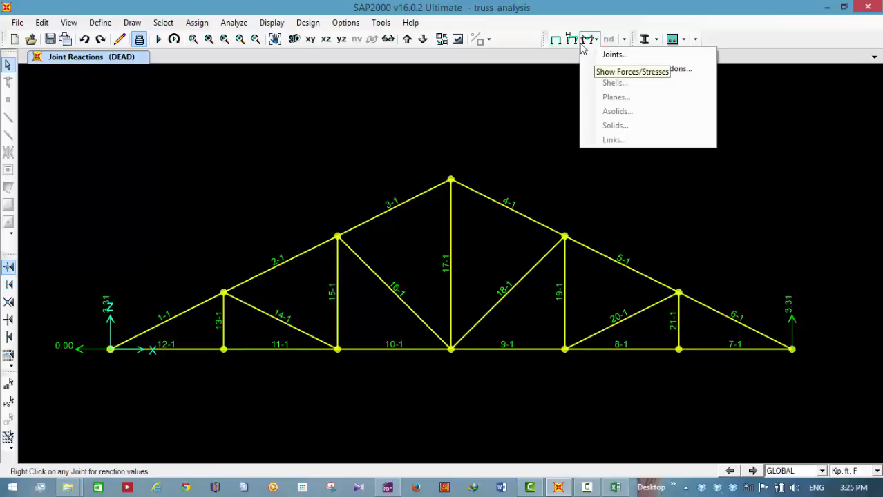
click(557, 45)
click(556, 44)
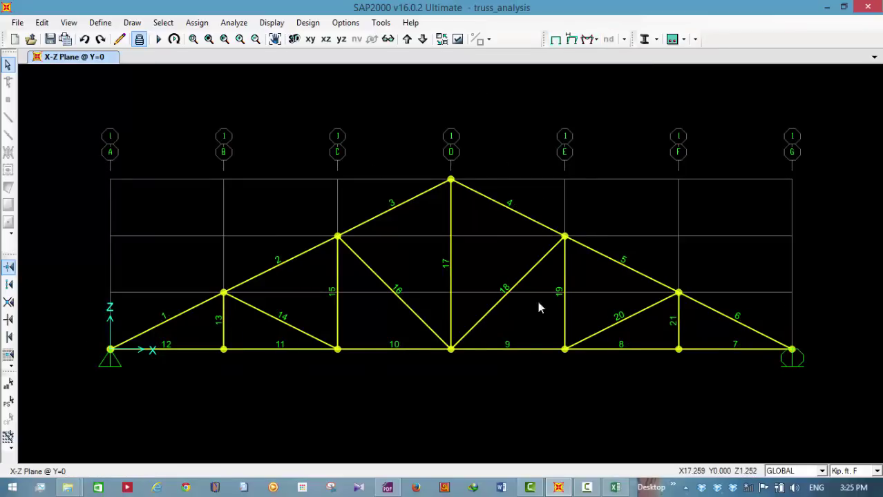
click(572, 43)
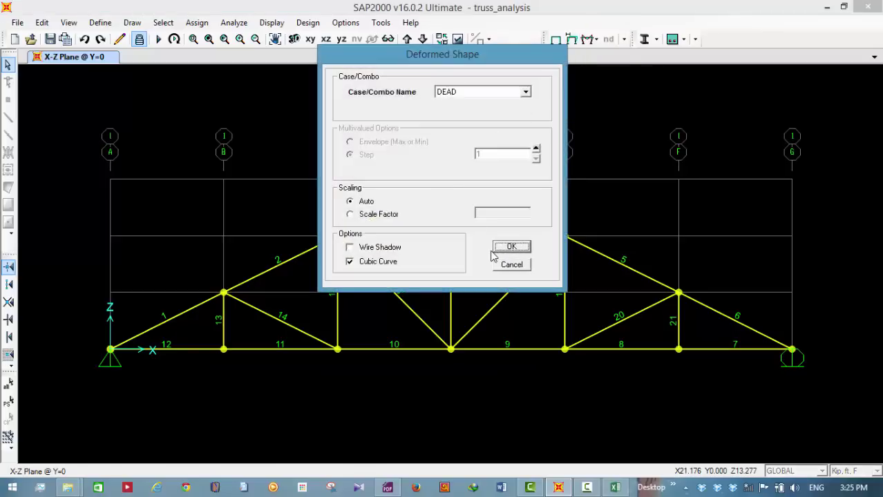
click(509, 247)
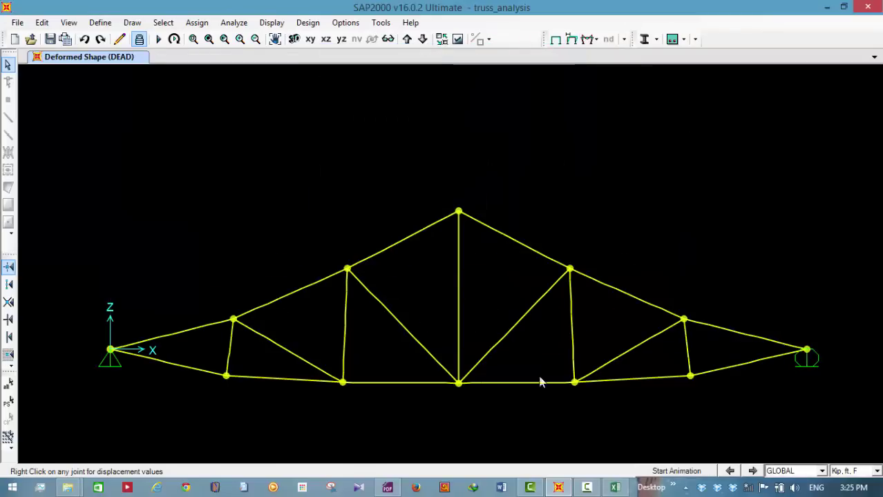
Step: Switch from the deformed shape back to the DEAD joint reactions displayed as arrows
click(588, 39)
click(600, 58)
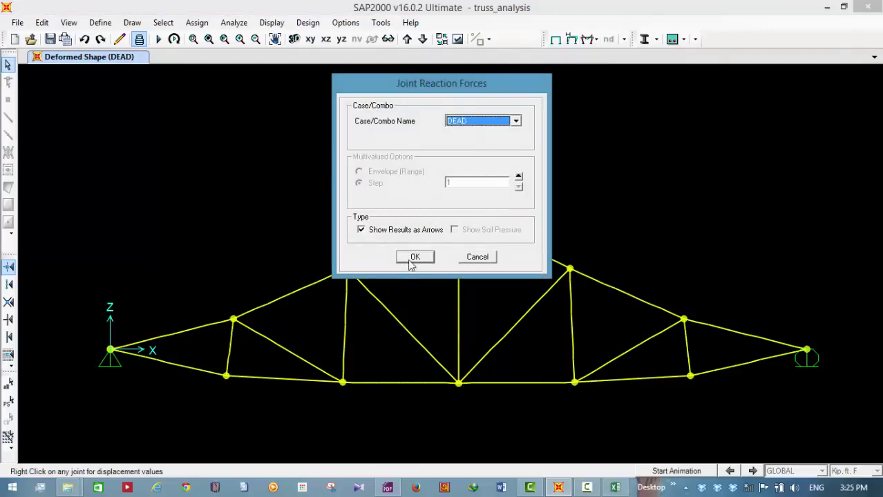
click(413, 259)
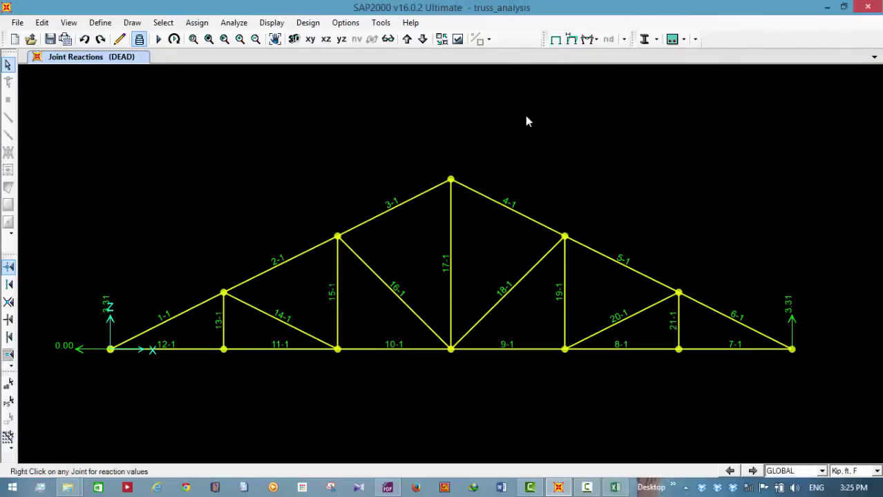
Step: Display the frame torsion diagram for the DEAD case, and switch the component to Axial Force with values shown on the diagram
click(588, 39)
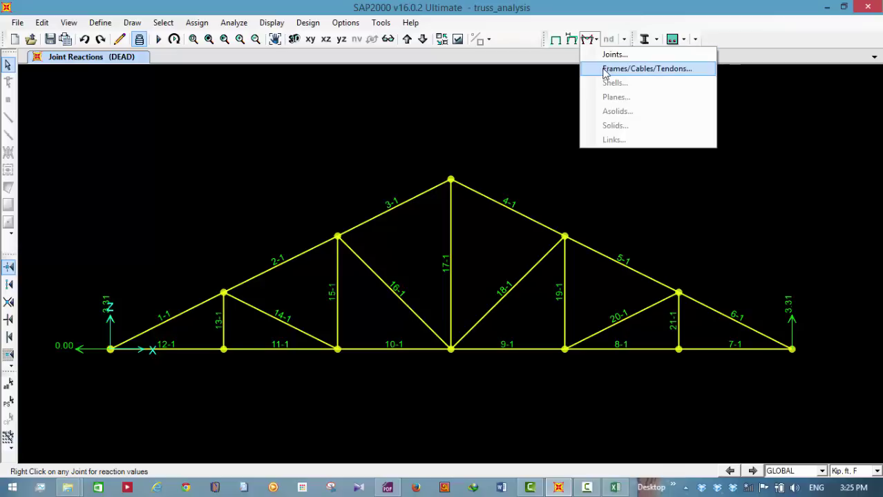
click(605, 71)
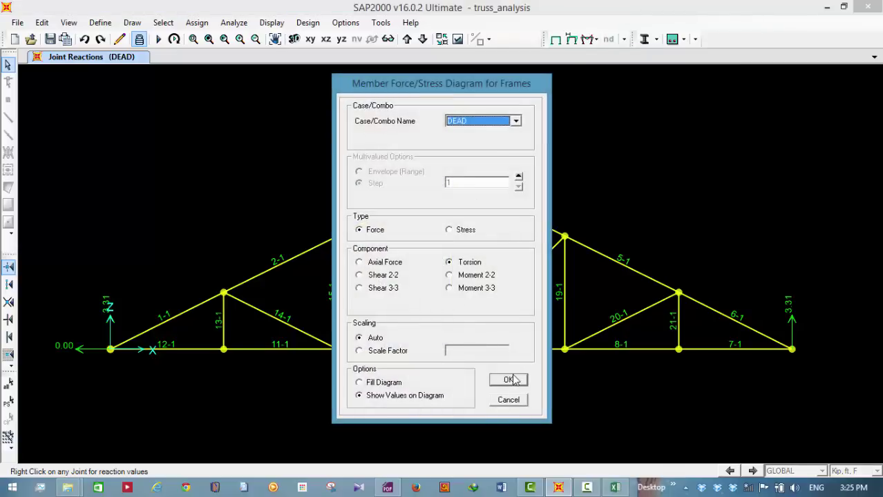
click(509, 380)
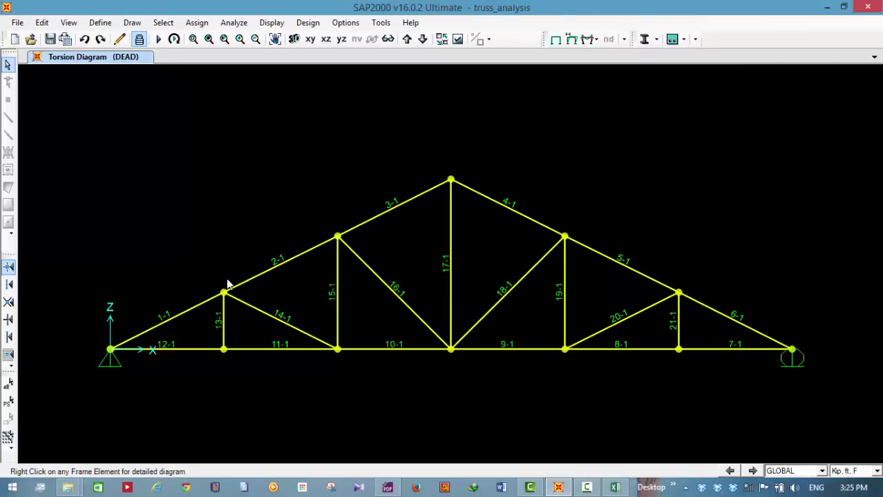
click(588, 39)
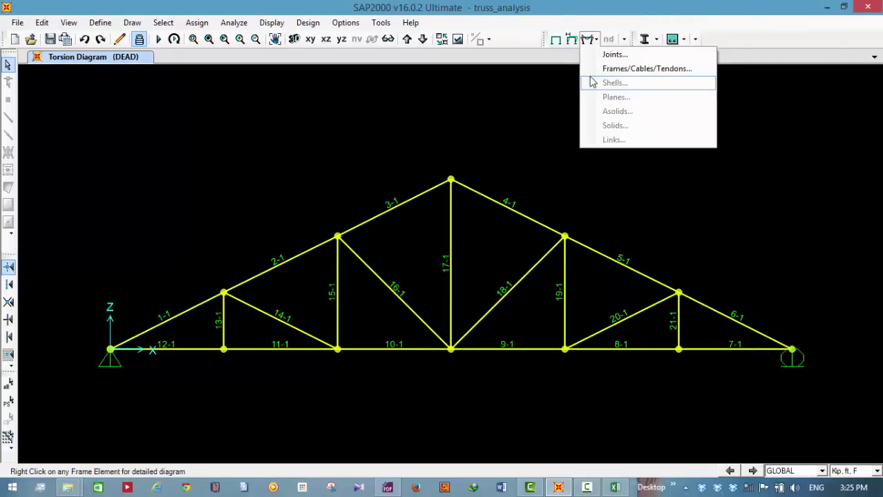
click(599, 71)
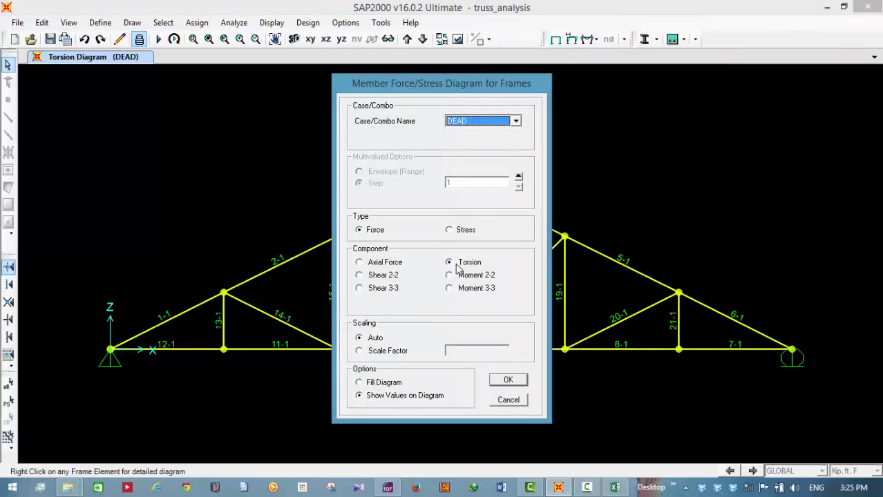
click(364, 264)
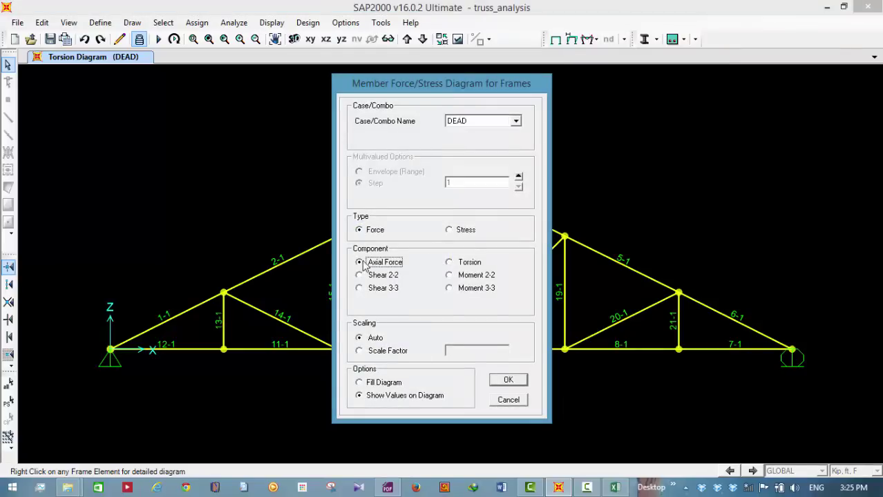
click(509, 382)
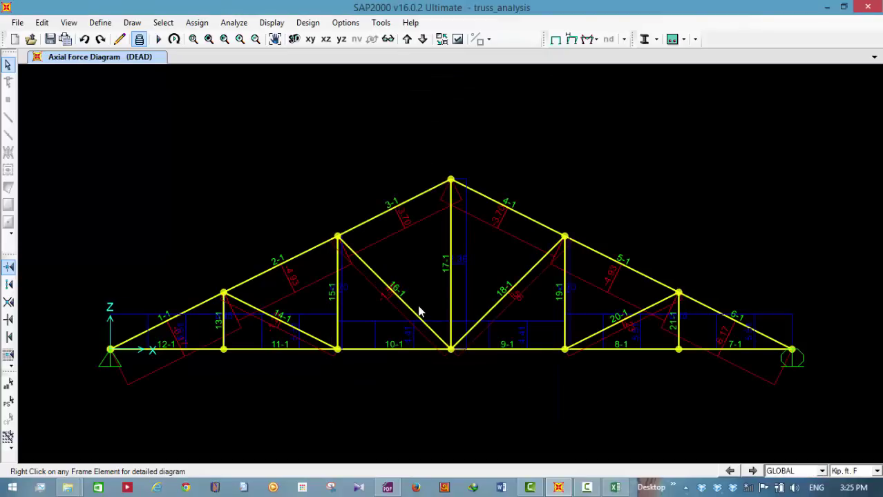